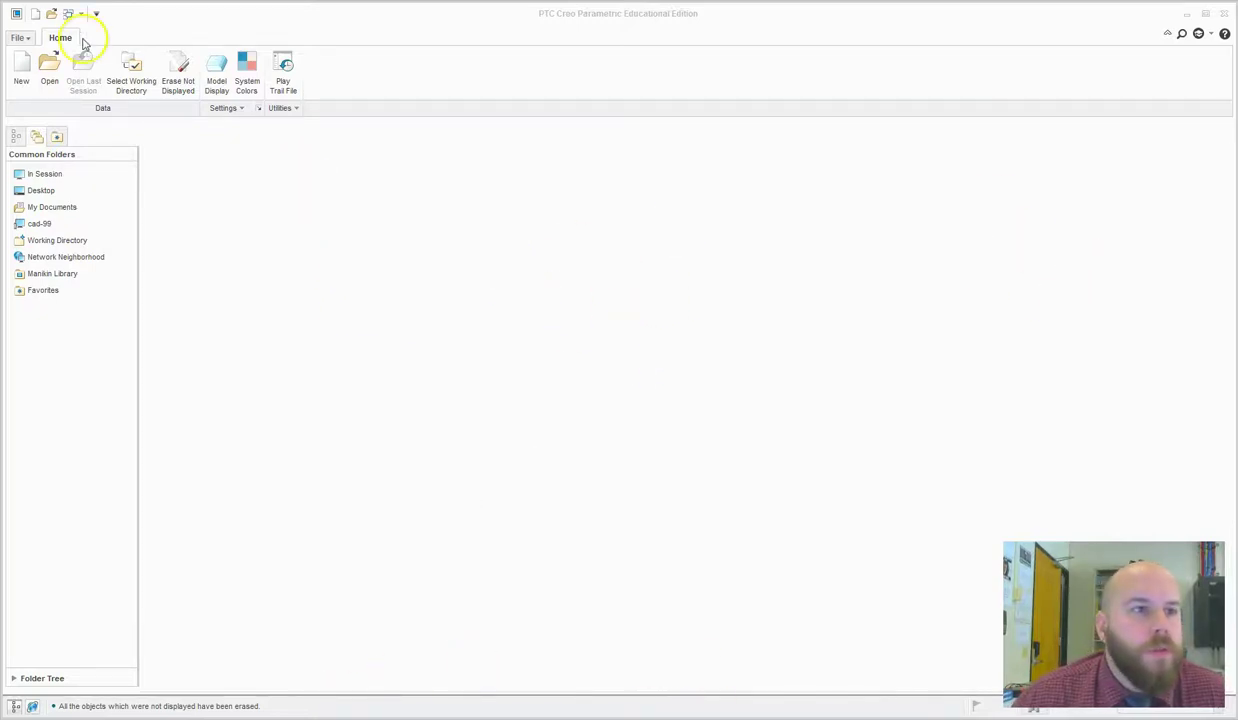
- Open ms1001-01.prt and set the view to the Standard Orientation
{"action": "left_click", "coordinate": [49, 72]}
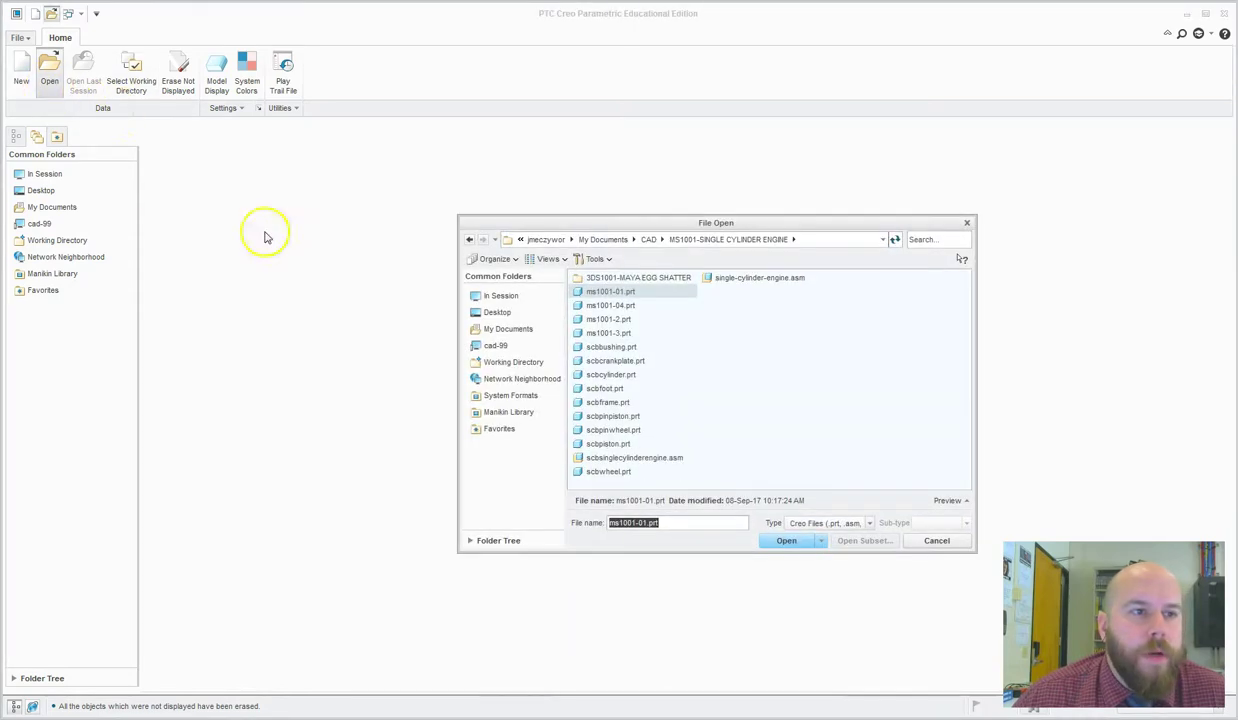
{"action": "double_click", "coordinate": [645, 294]}
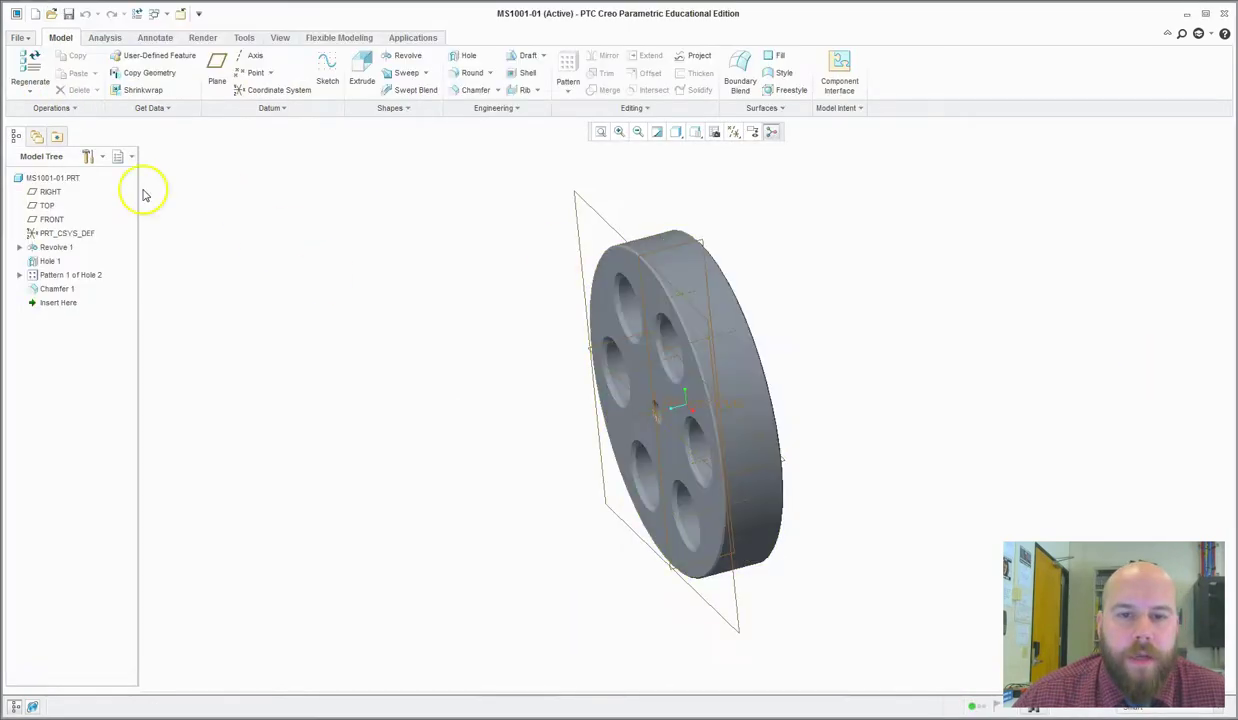
{"action": "left_click", "coordinate": [695, 132]}
{"action": "left_click", "coordinate": [712, 145]}
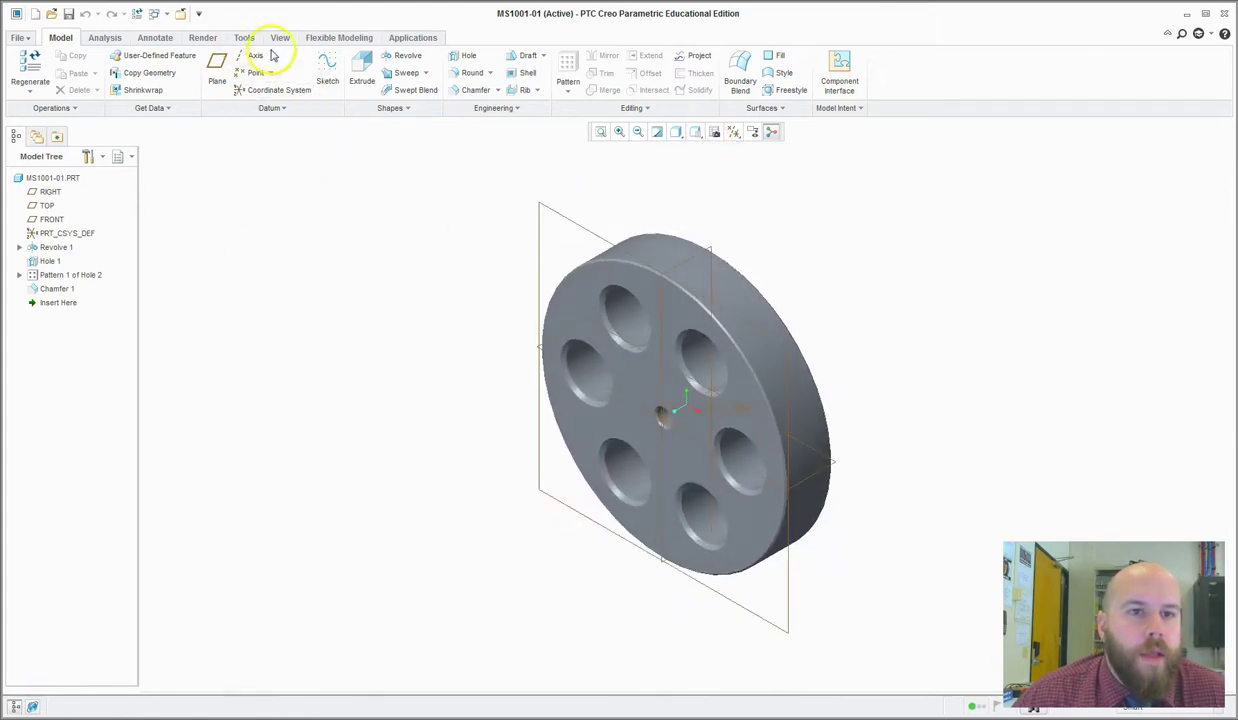
{"action": "left_click", "coordinate": [245, 38]}
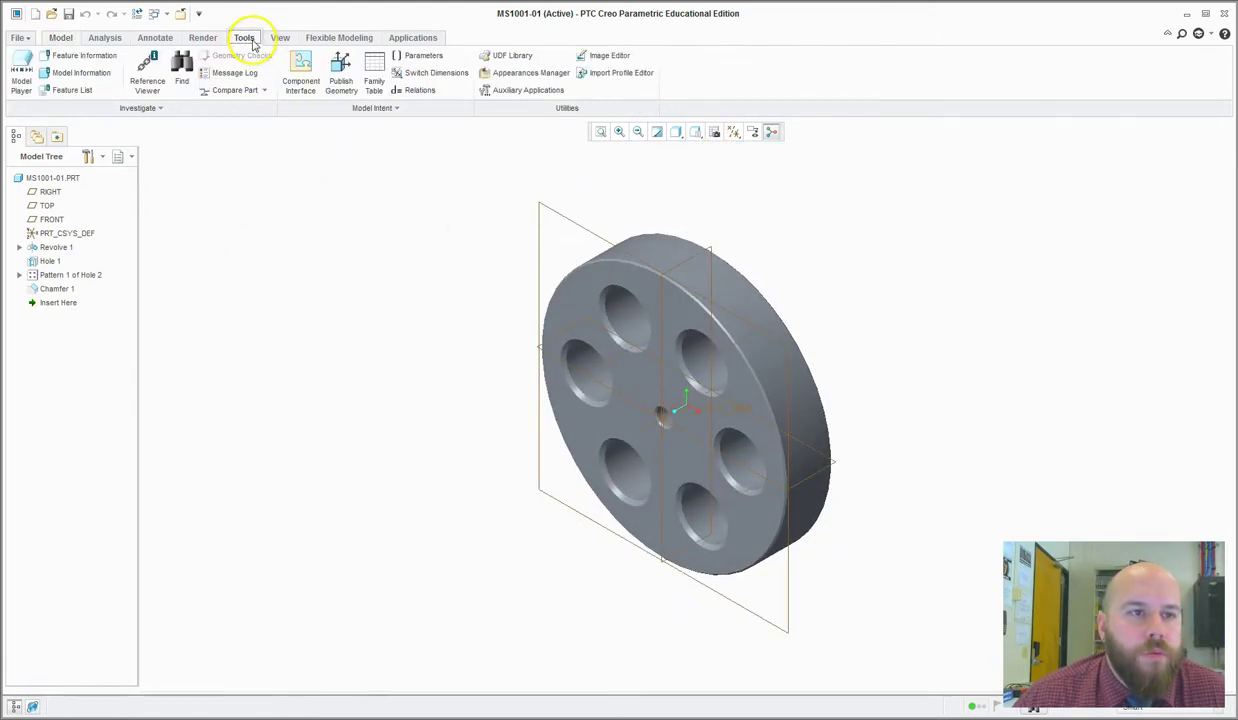
- Open the part's Parameters table and add a String parameter named TITLE_LINE1
{"action": "left_click", "coordinate": [422, 57]}
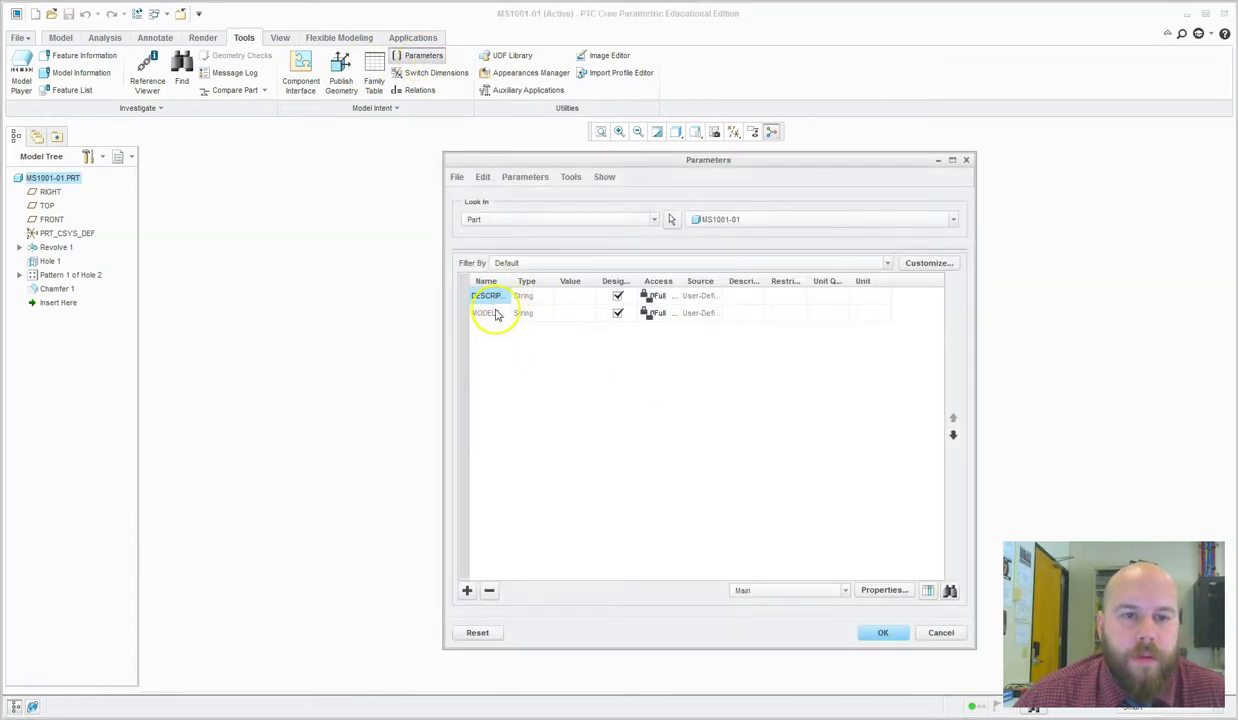
{"action": "left_click_drag", "start_coordinate": [513, 284], "coordinate": [566, 283]}
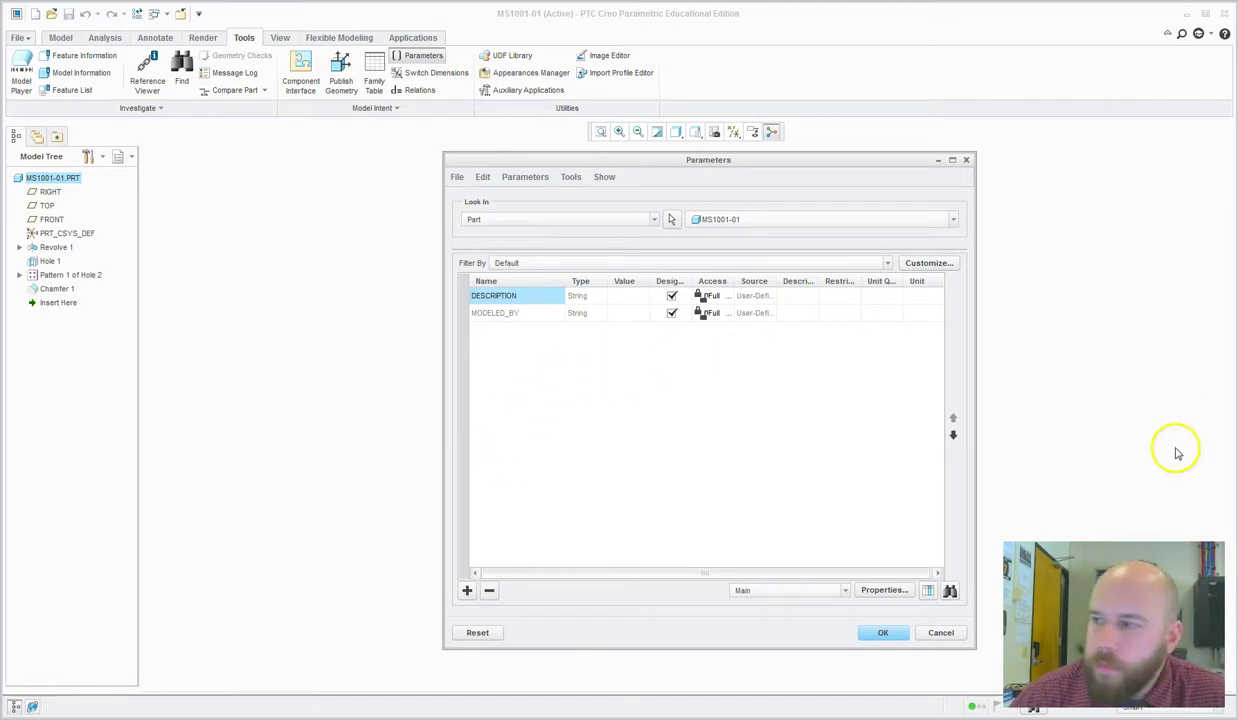
{"action": "left_click", "coordinate": [467, 591]}
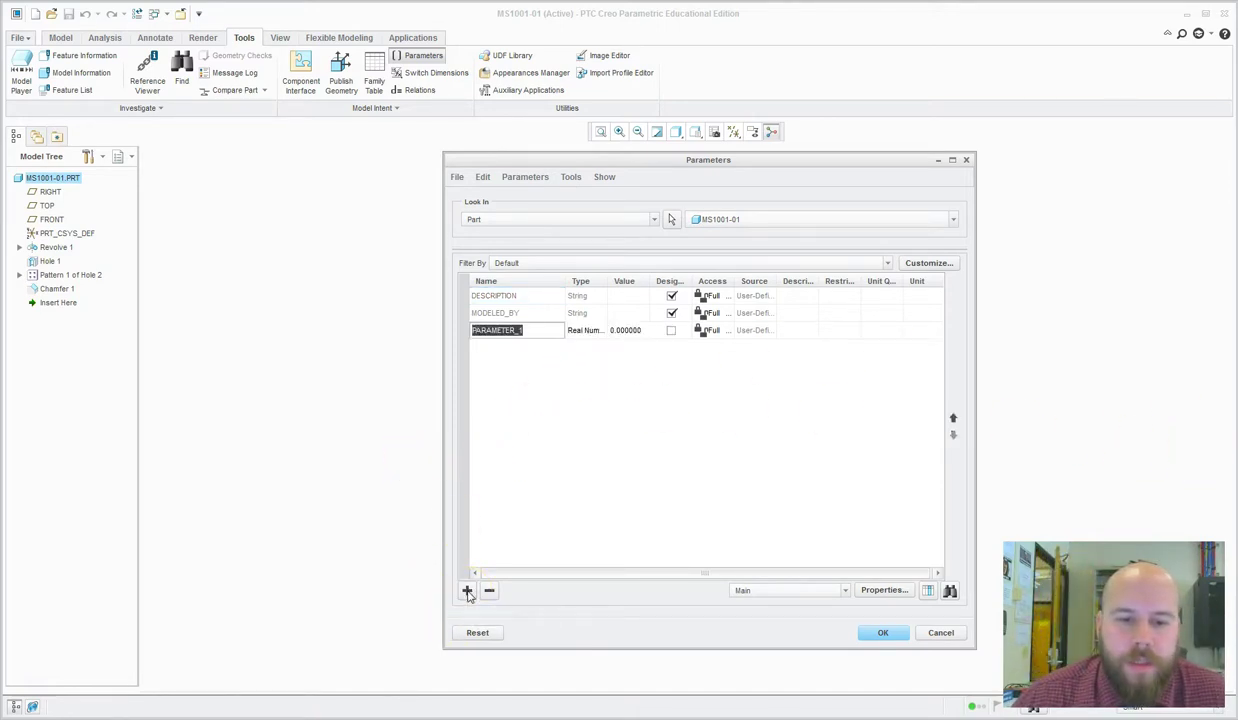
{"action": "left_click", "coordinate": [586, 331]}
{"action": "left_click", "coordinate": [590, 331]}
{"action": "left_click", "coordinate": [588, 366]}
{"action": "left_click", "coordinate": [525, 333]}
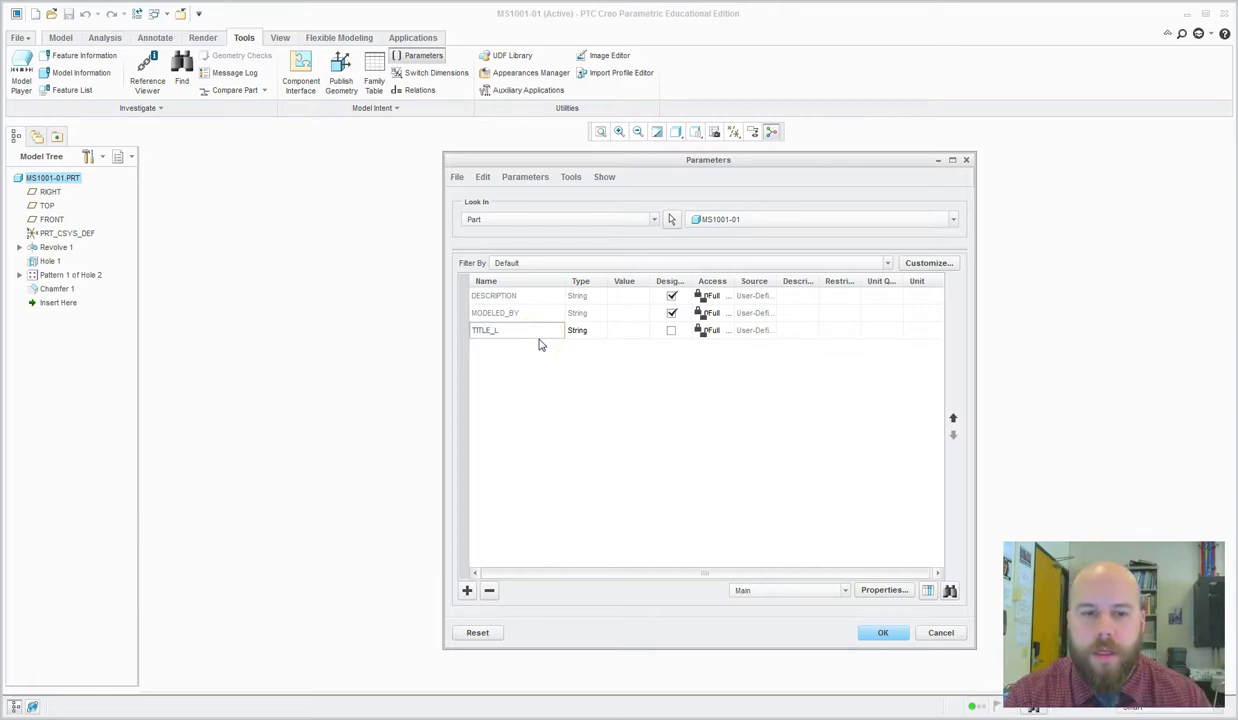
- Add a String parameter named TITLE_LINE2
{"action": "left_click", "coordinate": [467, 590]}
{"action": "left_click", "coordinate": [588, 348]}
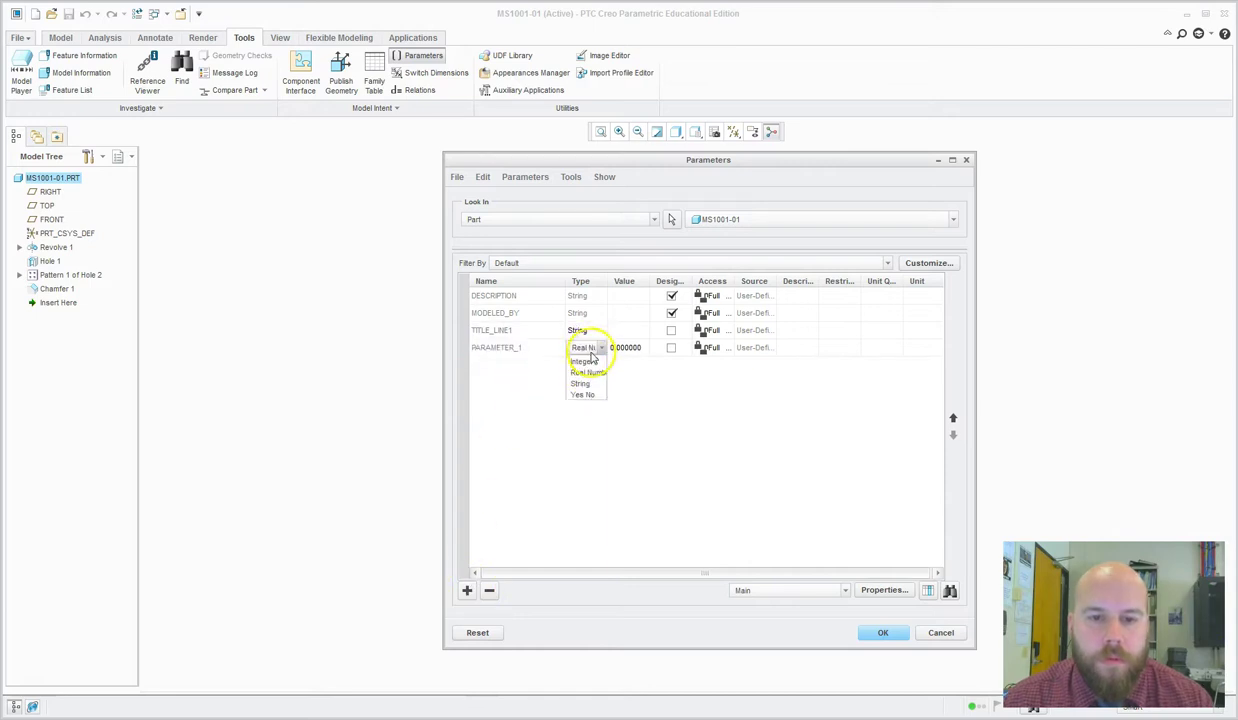
{"action": "left_click", "coordinate": [591, 386]}
{"action": "left_click", "coordinate": [540, 348]}
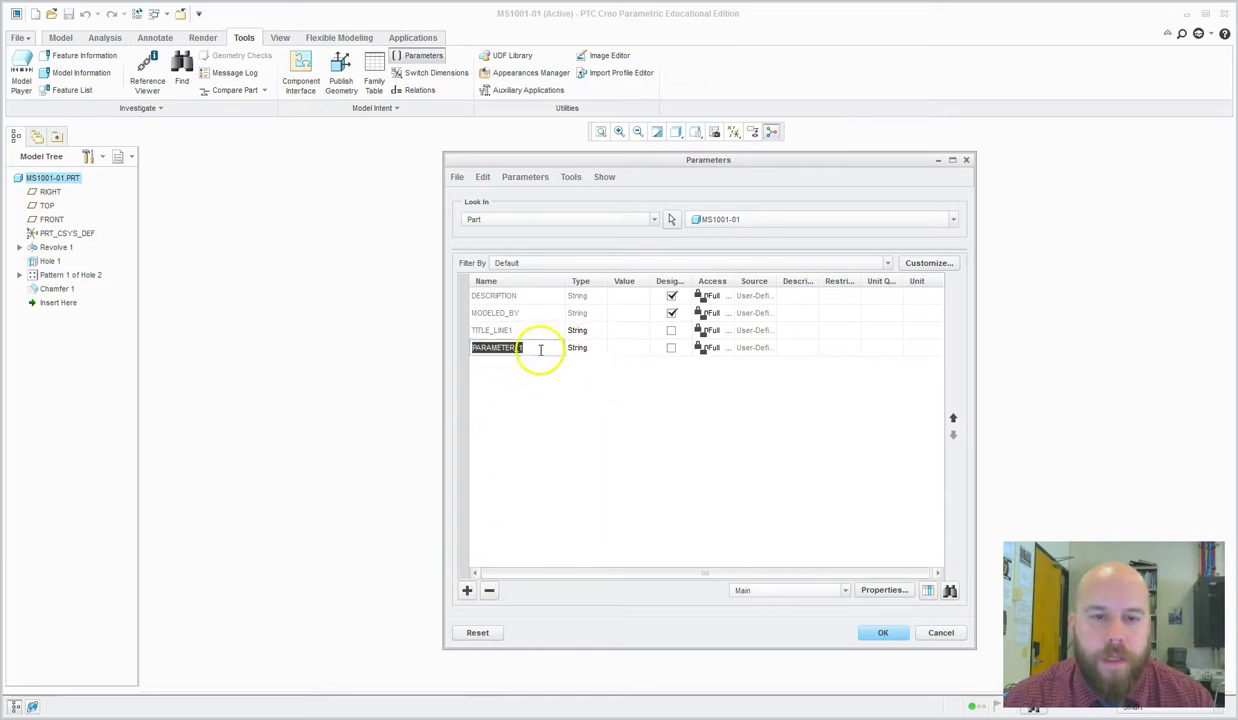
{"action": "type", "text": "TITLE_LIN"}
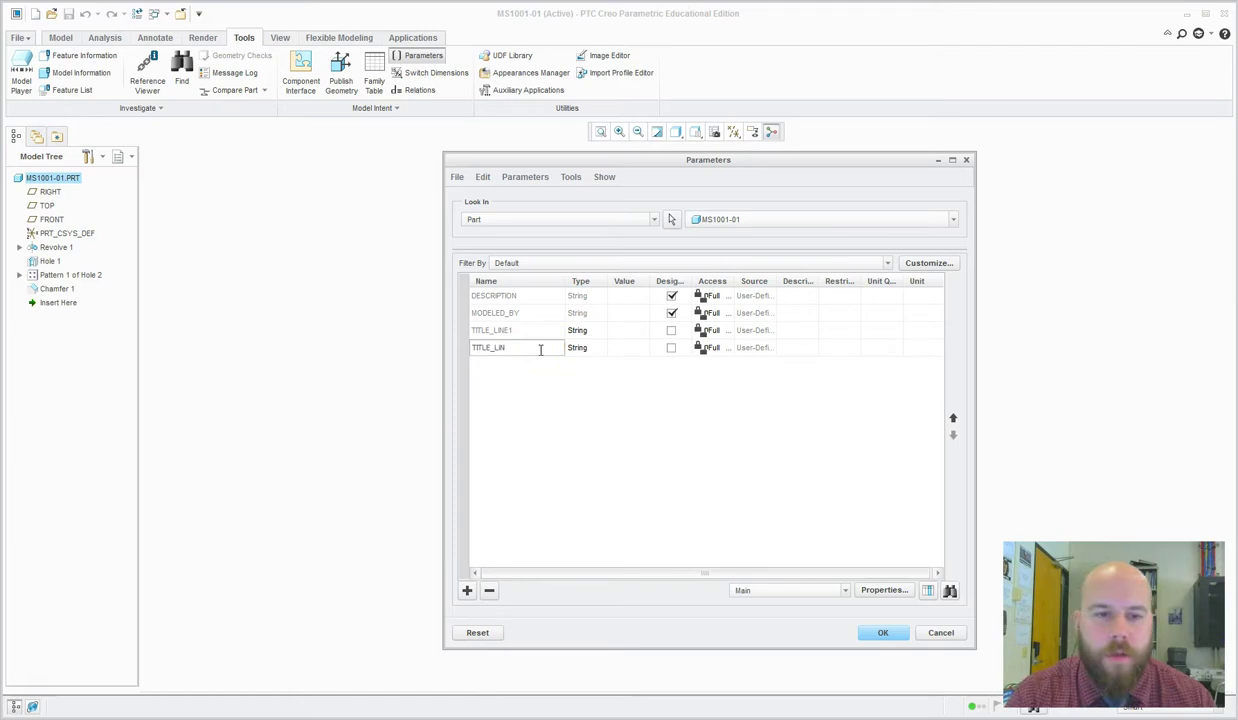
- Add a String parameter named DWG_NAME
{"action": "left_click", "coordinate": [467, 590]}
{"action": "left_click", "coordinate": [580, 368]}
{"action": "left_click", "coordinate": [583, 366]}
{"action": "left_click", "coordinate": [583, 401]}
{"action": "left_click", "coordinate": [532, 366]}
{"action": "type", "text": "DWG_NAME"}
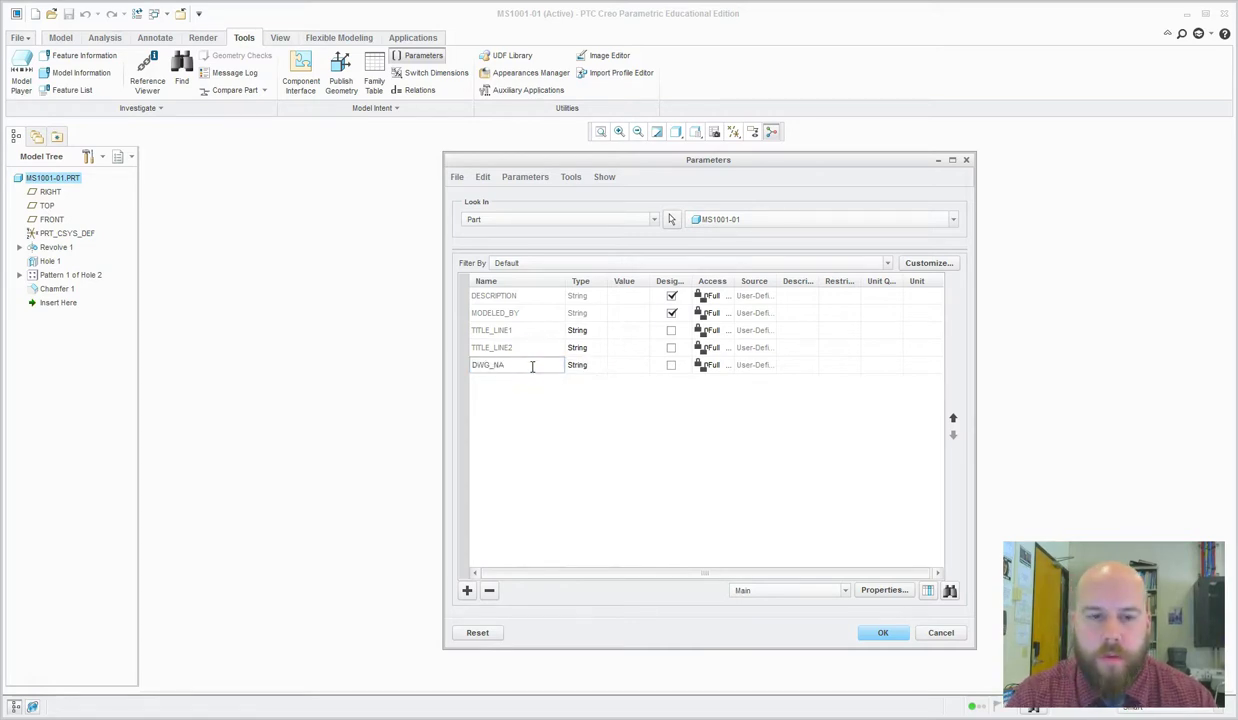
{"action": "left_click", "coordinate": [467, 590]}
- Make the new row a String parameter named REV
{"action": "left_click", "coordinate": [583, 382]}
{"action": "left_click", "coordinate": [585, 382]}
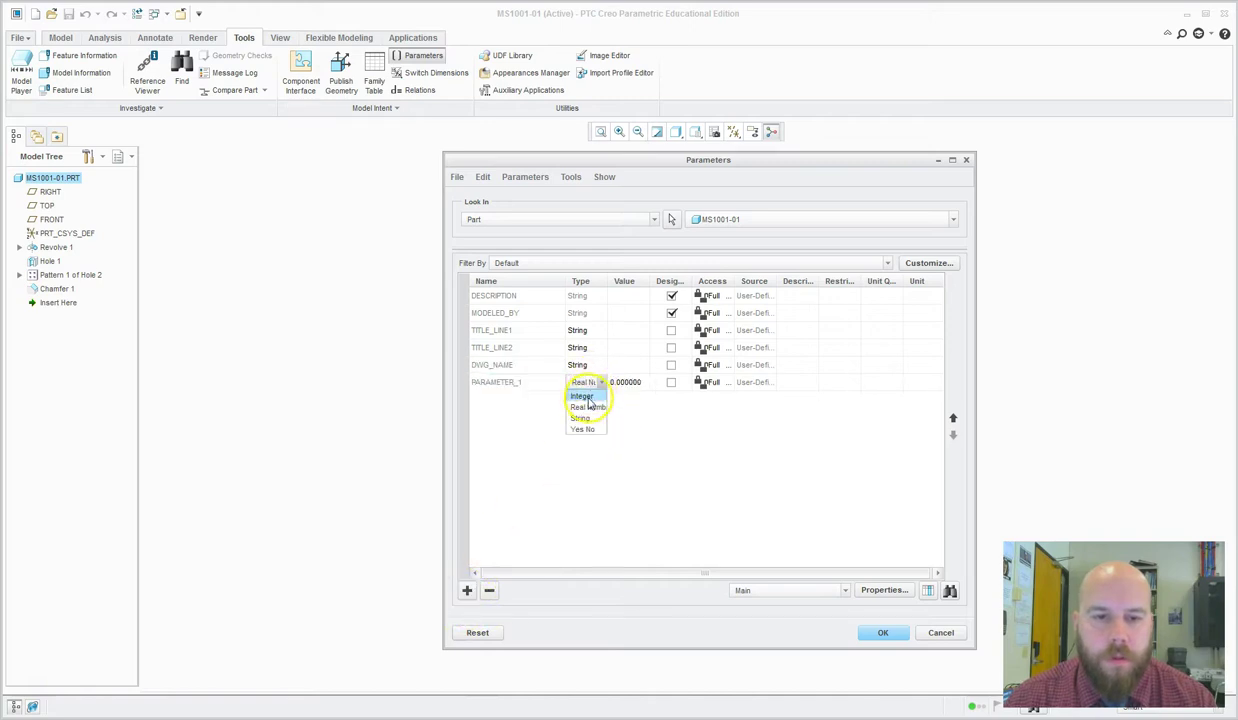
{"action": "left_click", "coordinate": [584, 417]}
{"action": "left_click", "coordinate": [519, 384]}
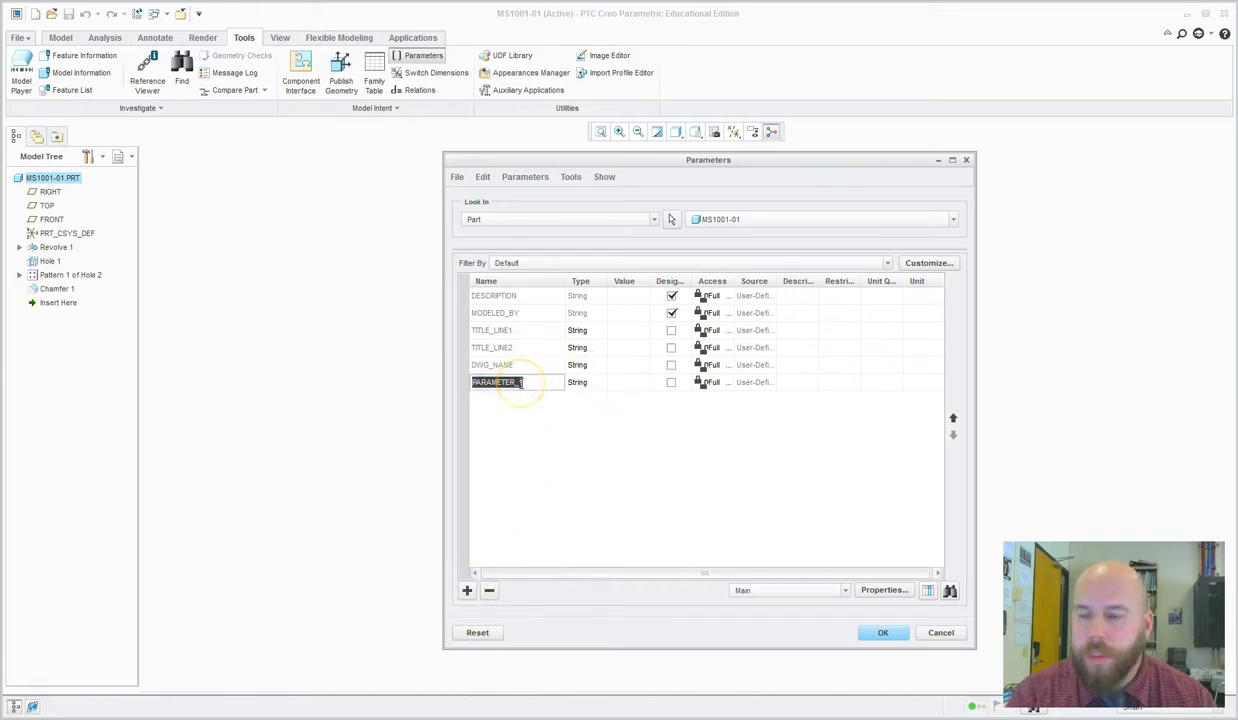
{"action": "type", "text": "REV"}
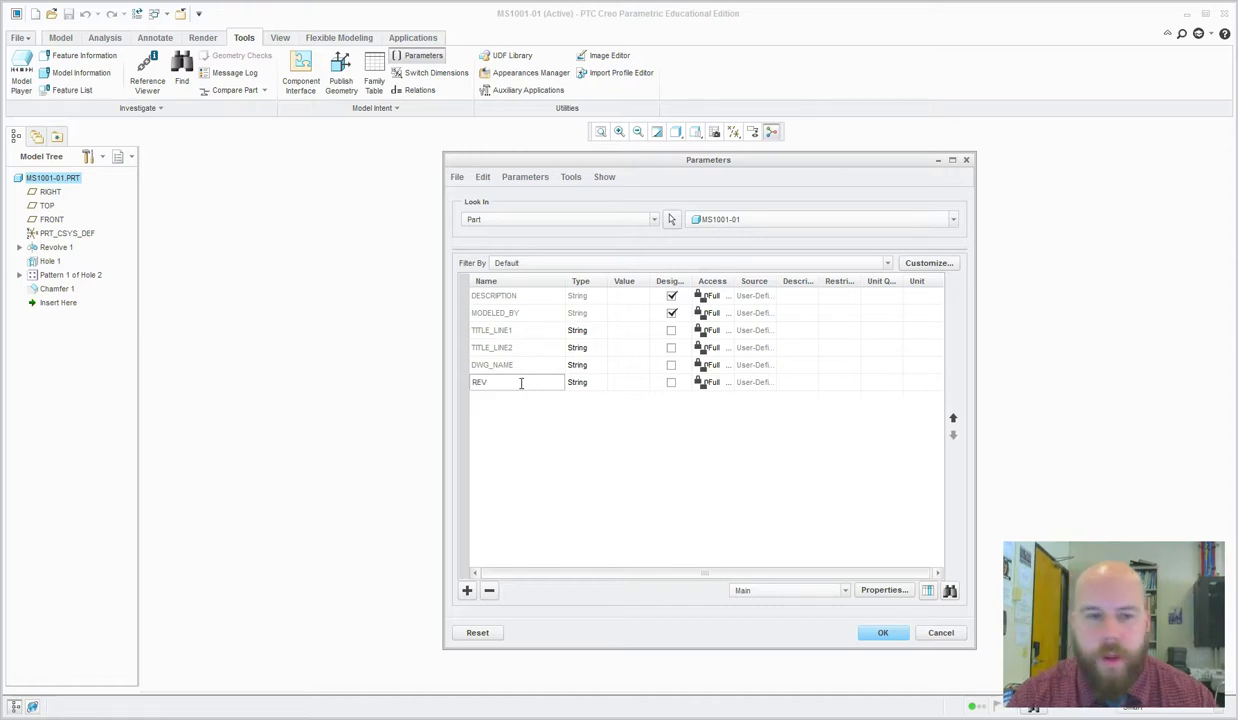
- Add MATERIAL_LINE1 as a String parameter
{"action": "left_click", "coordinate": [467, 590]}
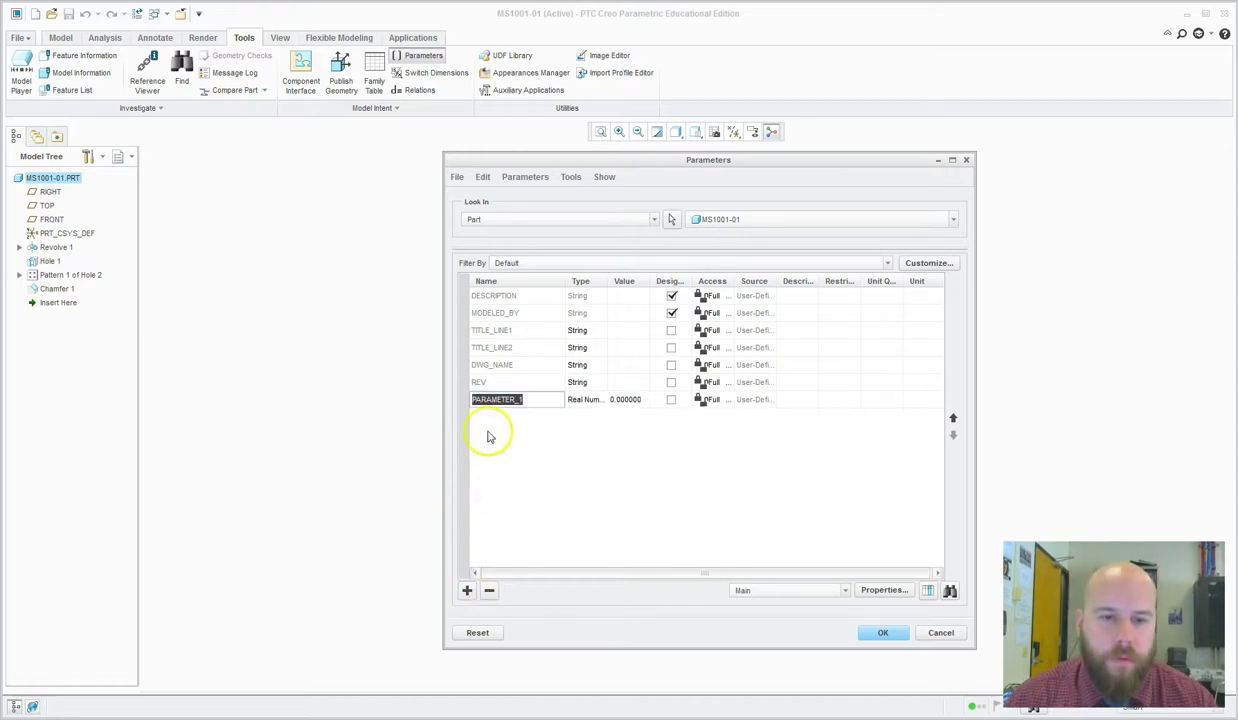
{"action": "type", "text": "MATERIAL_L"}
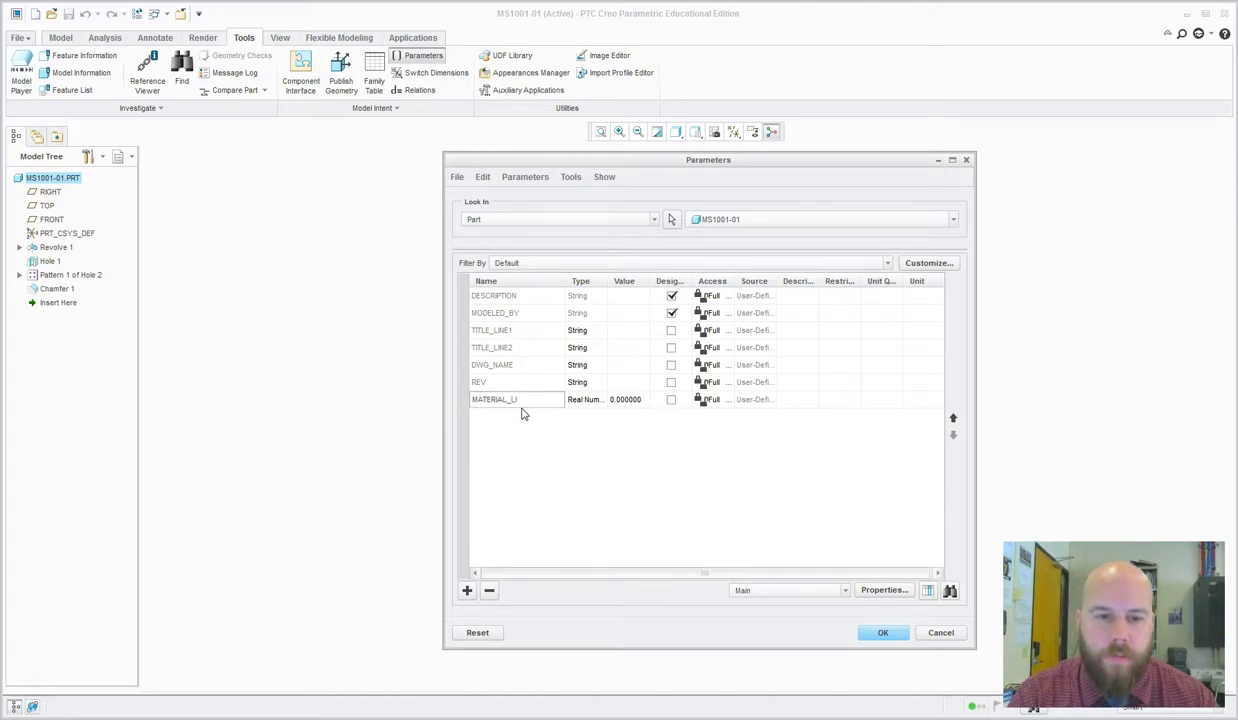
{"action": "left_click", "coordinate": [496, 556]}
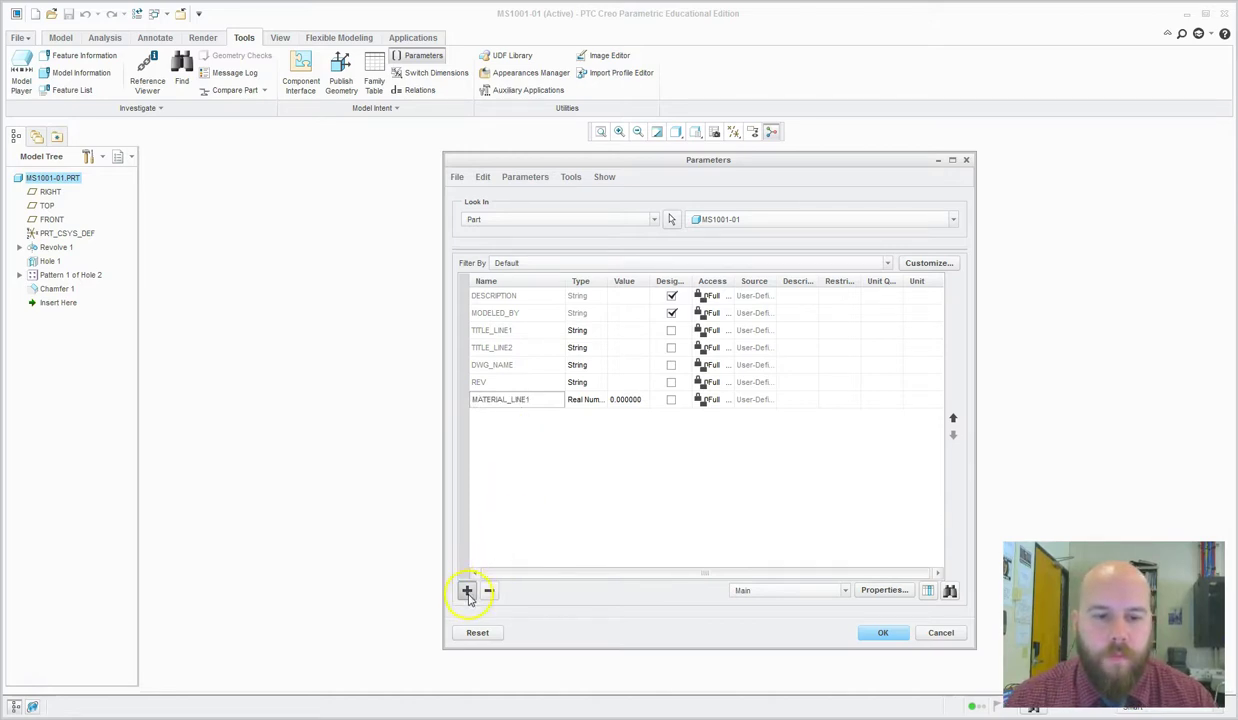
{"action": "left_click", "coordinate": [467, 591]}
{"action": "left_click", "coordinate": [581, 399]}
{"action": "left_click", "coordinate": [590, 399]}
{"action": "left_click", "coordinate": [578, 428]}
- Add MATERIAL_LINE2 as a String parameter
{"action": "left_click", "coordinate": [592, 417]}
{"action": "left_click", "coordinate": [589, 456]}
{"action": "left_click", "coordinate": [498, 418]}
{"action": "type", "text": "MATERIAL_LINE2"}
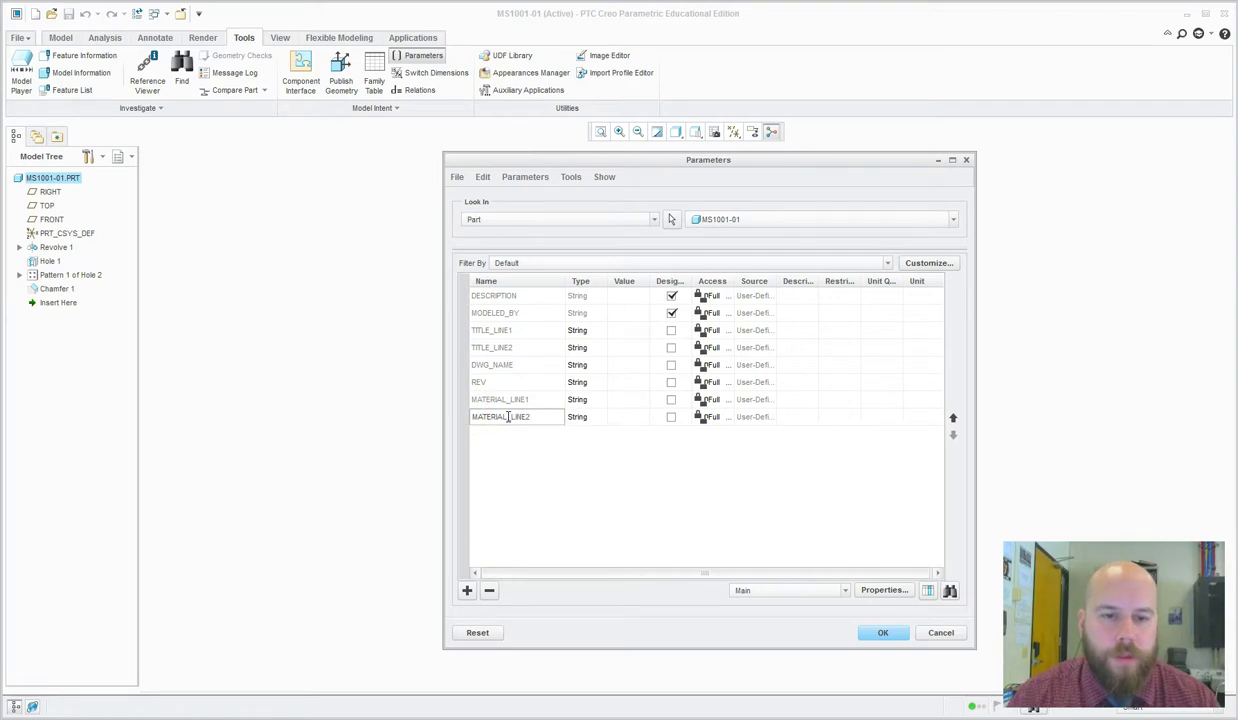
{"action": "left_click", "coordinate": [467, 590]}
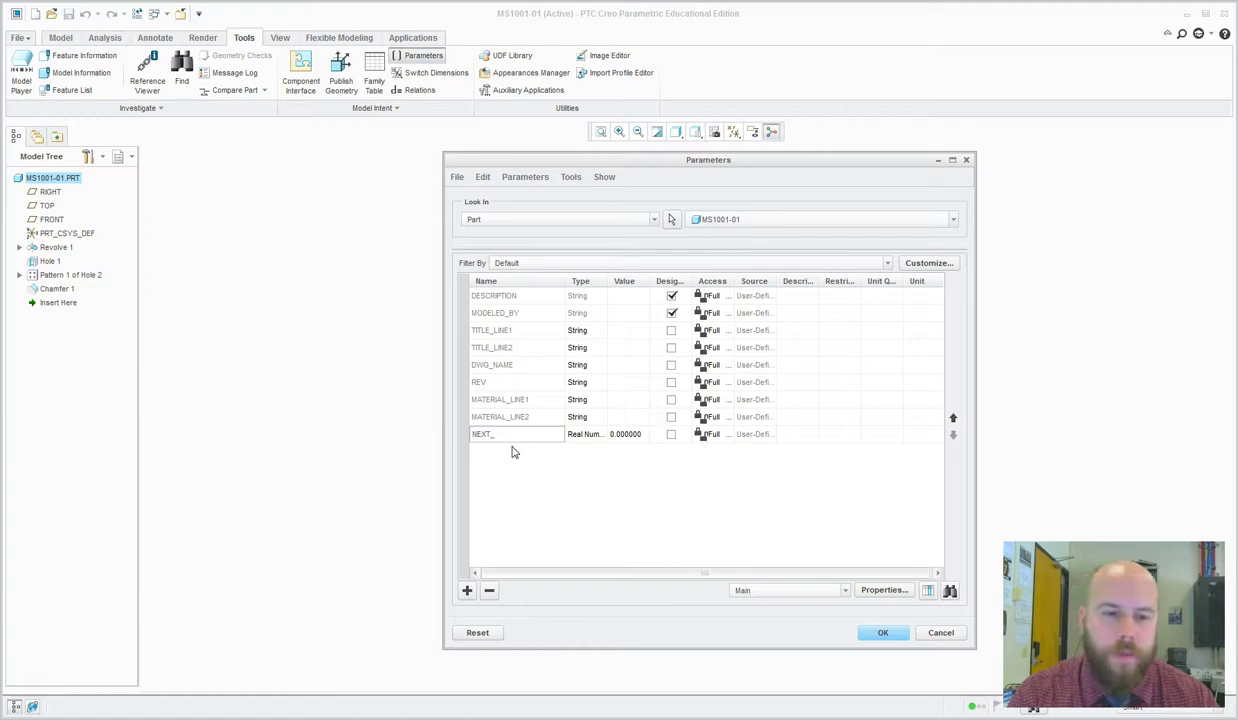
- Add NEXT_ASSEMBLY and DRAWN_BY as String parameters
{"action": "left_click", "coordinate": [583, 437]}
{"action": "left_click", "coordinate": [585, 438]}
{"action": "left_click", "coordinate": [588, 470]}
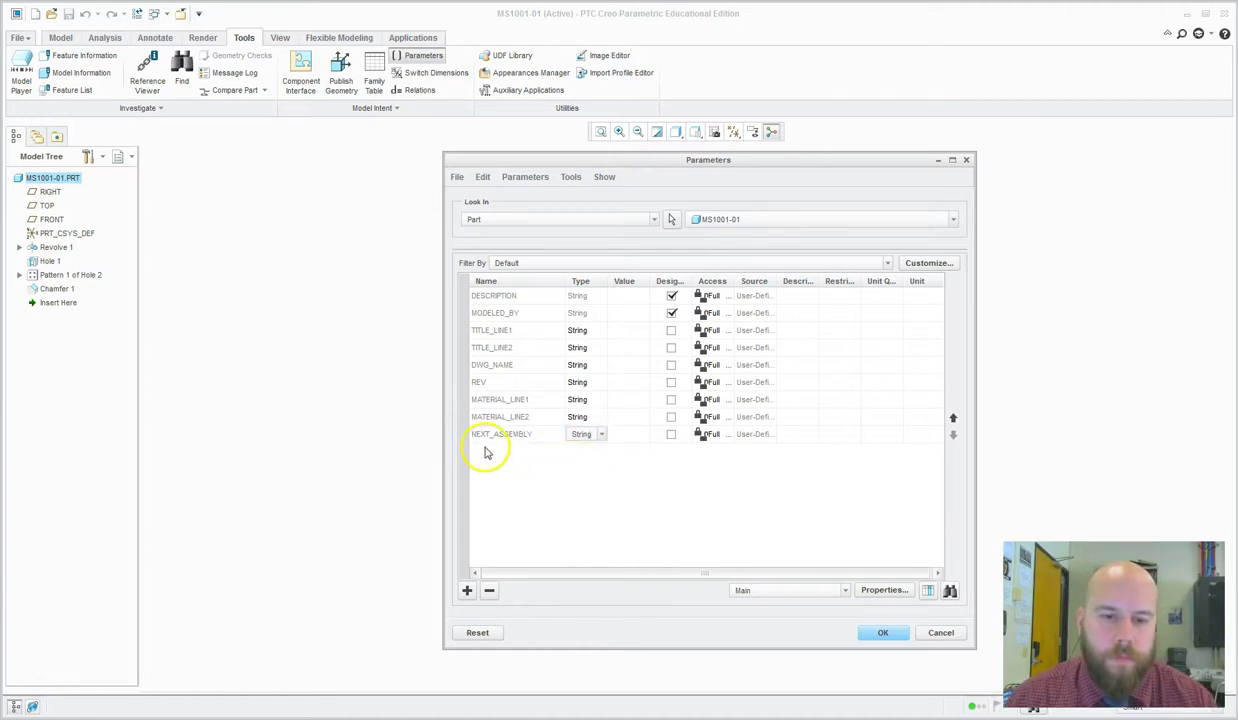
{"action": "left_click", "coordinate": [467, 590]}
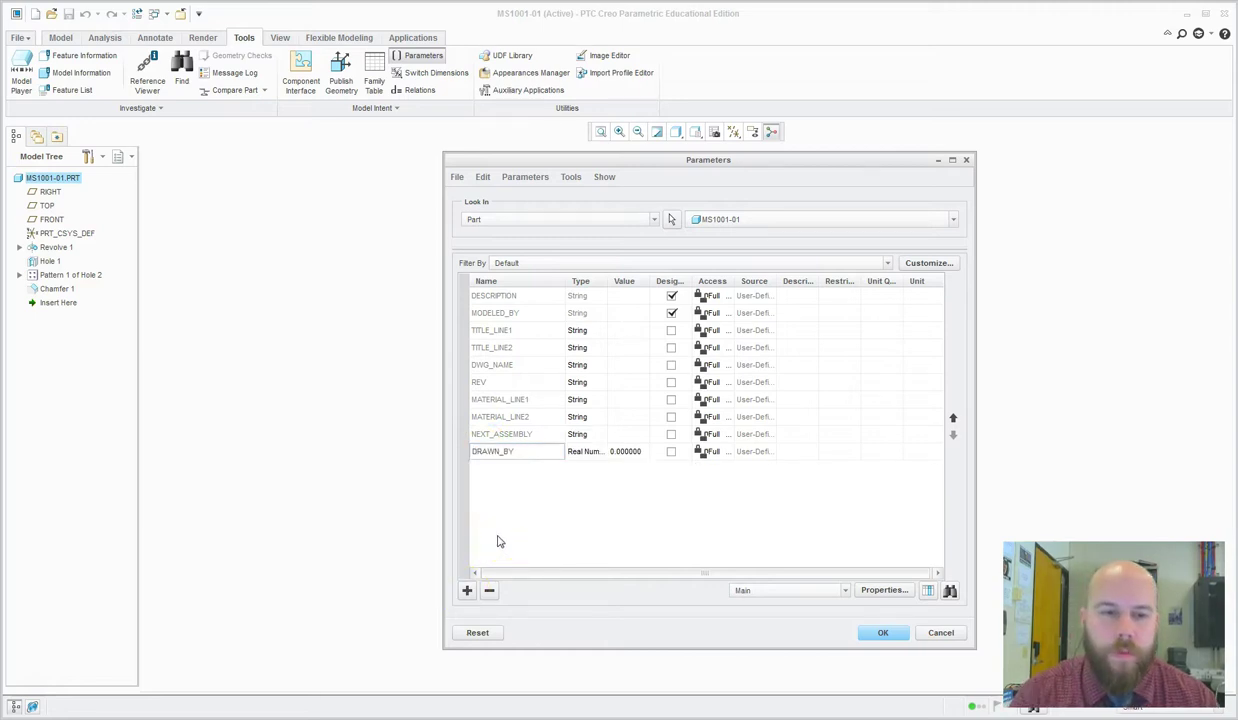
{"action": "left_click", "coordinate": [586, 454]}
{"action": "left_click", "coordinate": [585, 455]}
{"action": "left_click", "coordinate": [583, 486]}
- Add DRAWN_DATE as a String parameter and apply all the new parameters
{"action": "left_click", "coordinate": [467, 590]}
{"action": "type", "text": "DRAWN_DATE"}
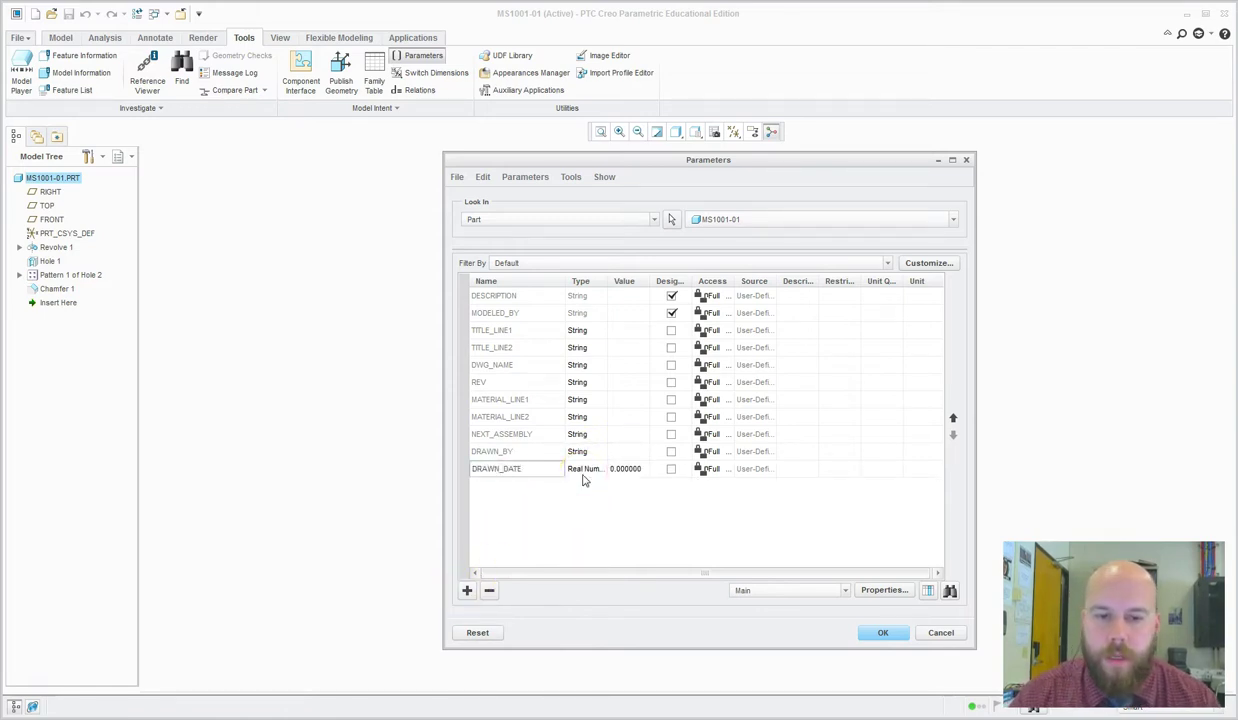
{"action": "left_click", "coordinate": [584, 471]}
{"action": "left_click", "coordinate": [586, 471]}
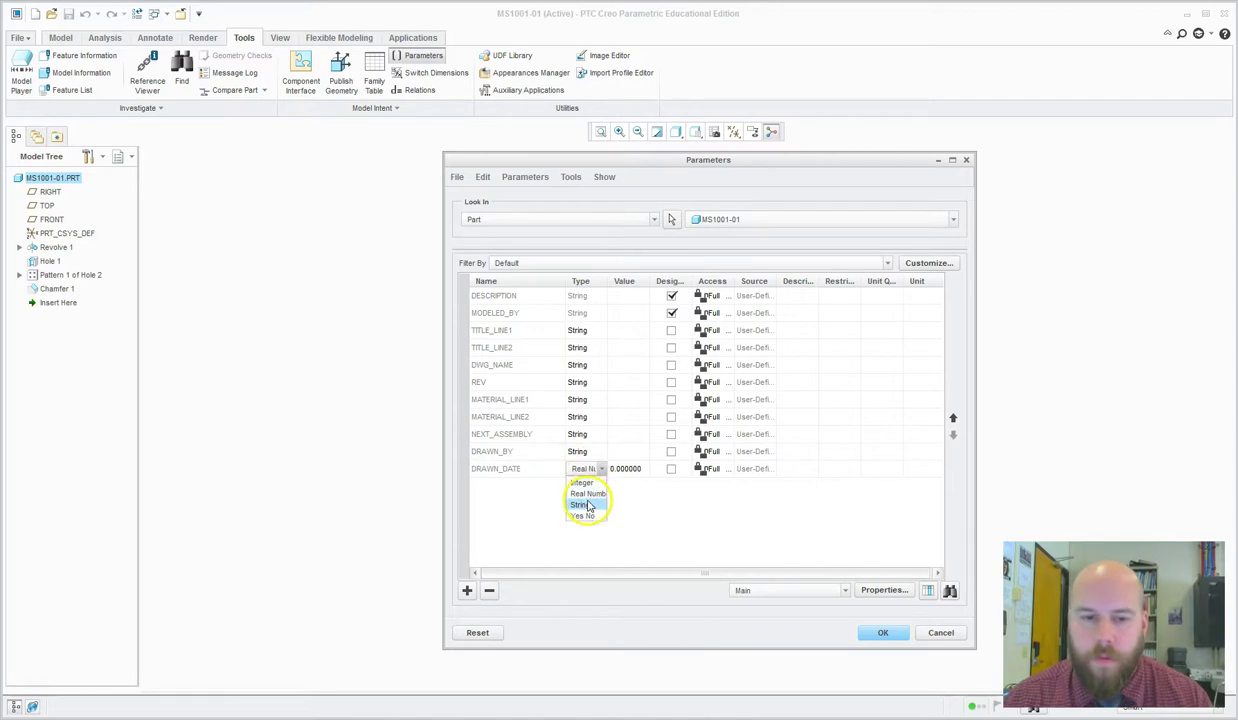
{"action": "left_click", "coordinate": [587, 505]}
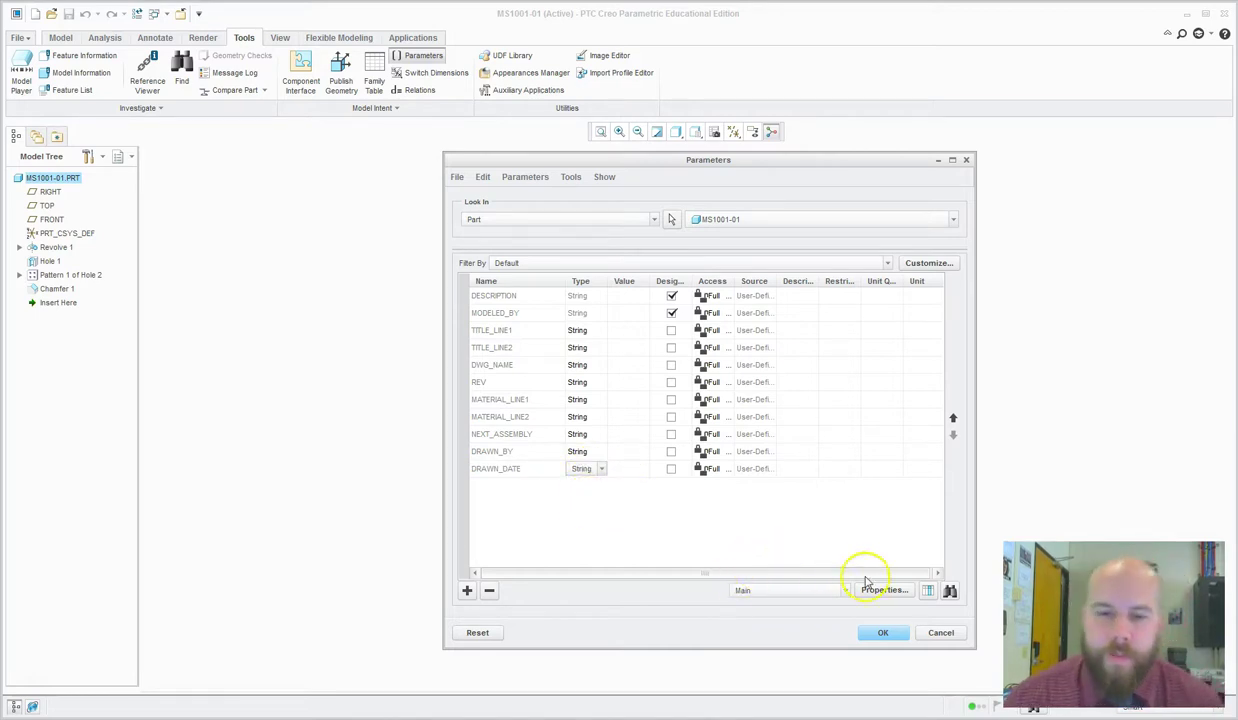
{"action": "left_click", "coordinate": [884, 633]}
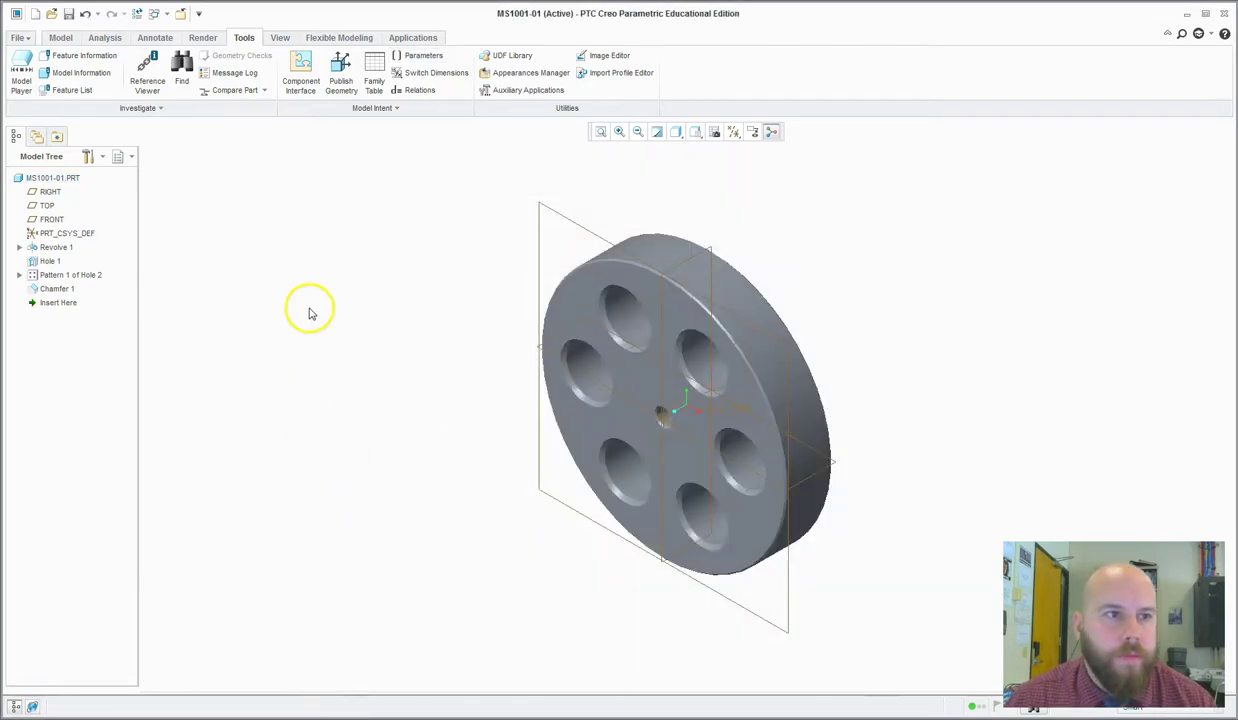
- Save the wheel part and save a copy of it named START_PART_IN
{"action": "left_click", "coordinate": [68, 14]}
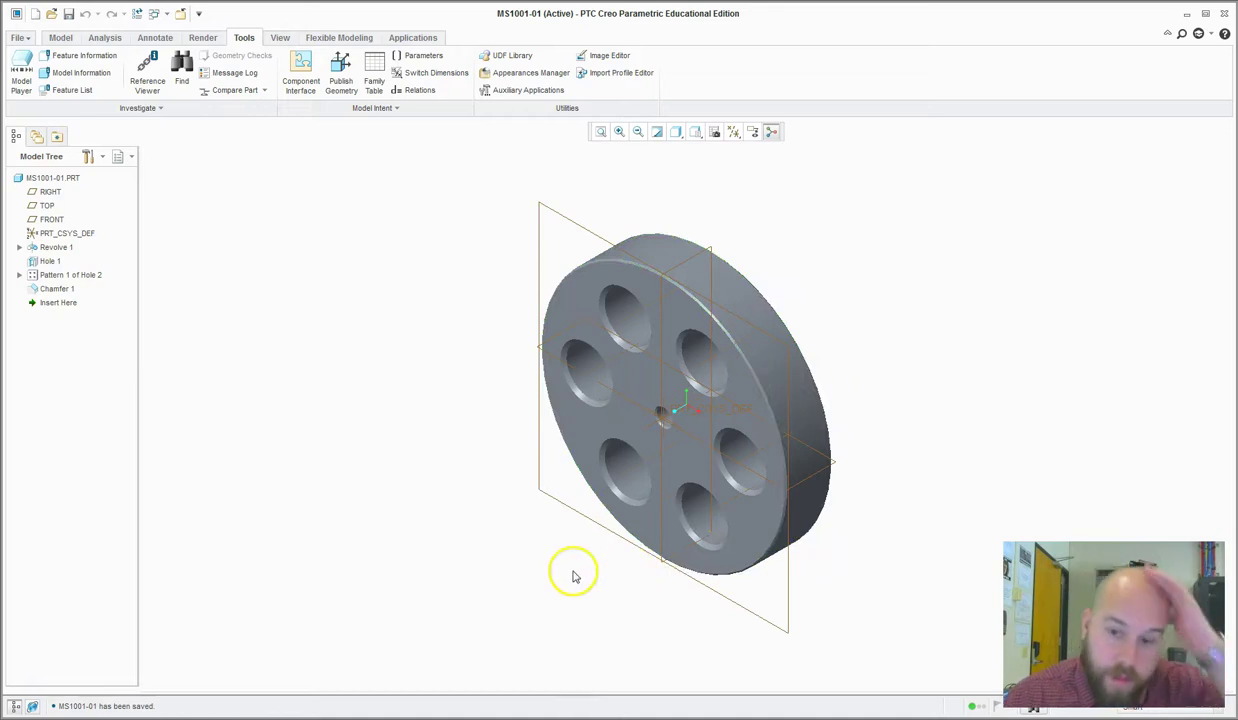
{"action": "left_click", "coordinate": [22, 40]}
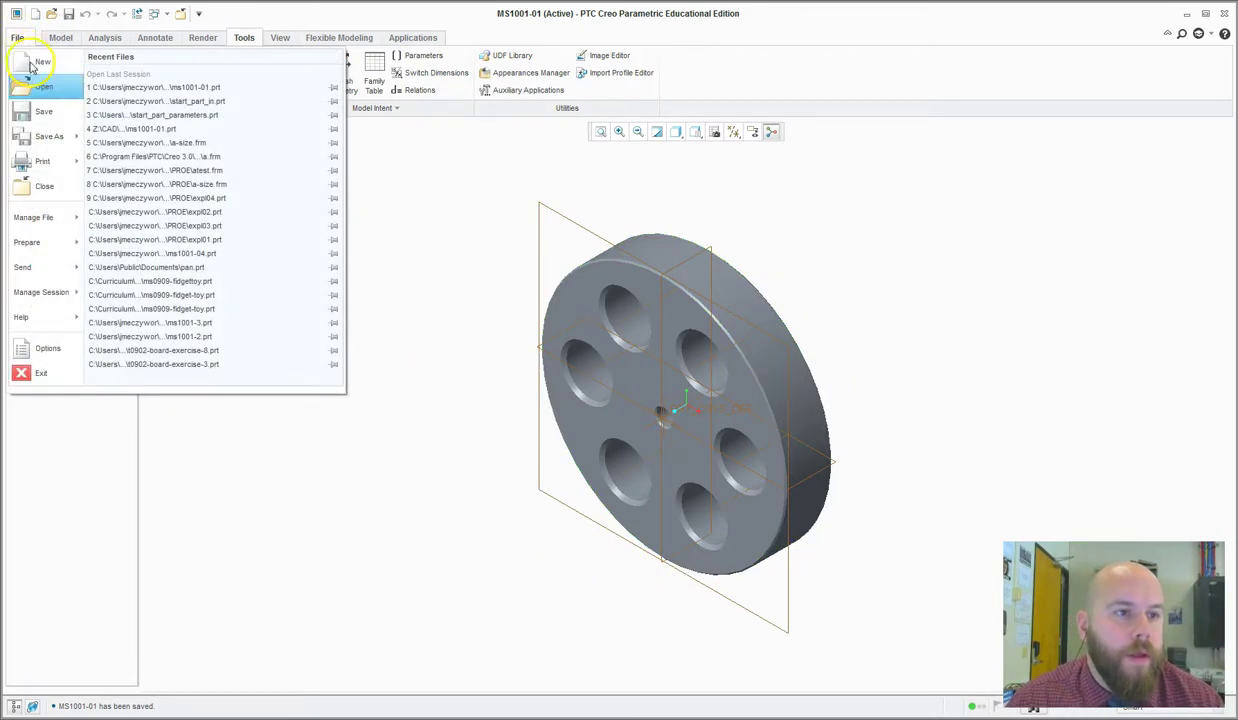
{"action": "mouse_move", "coordinate": [55, 140]}
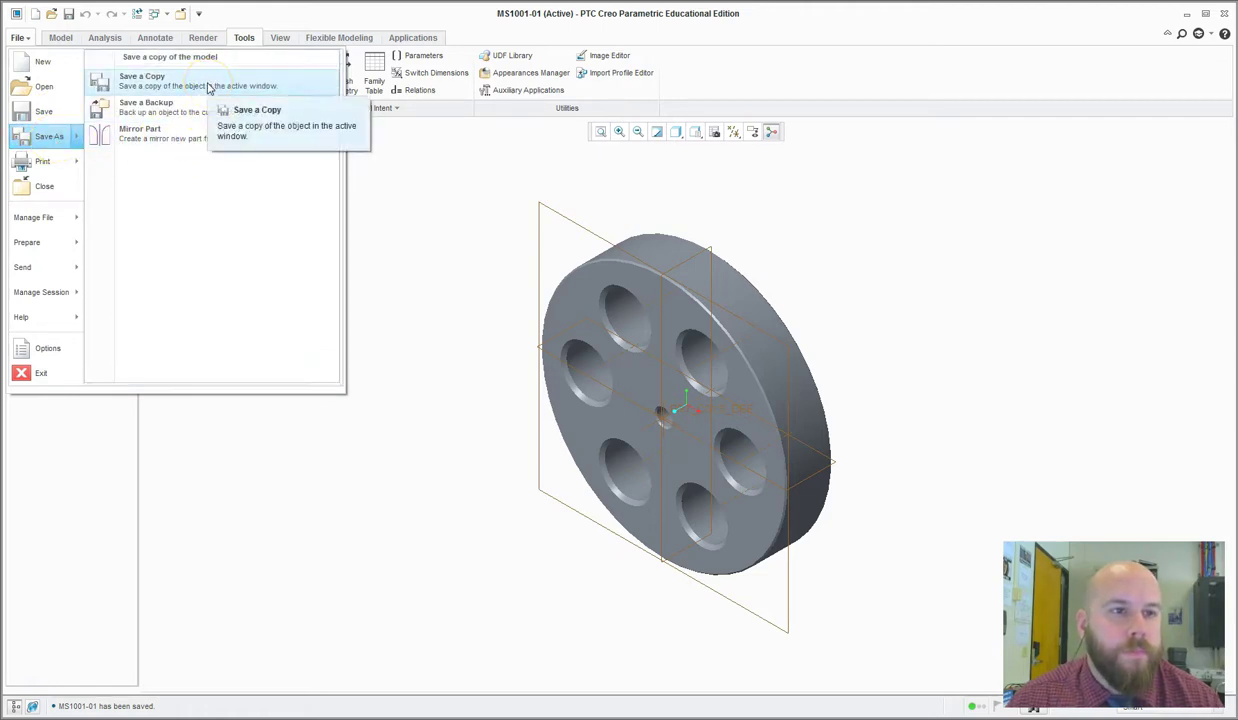
{"action": "left_click", "coordinate": [150, 80]}
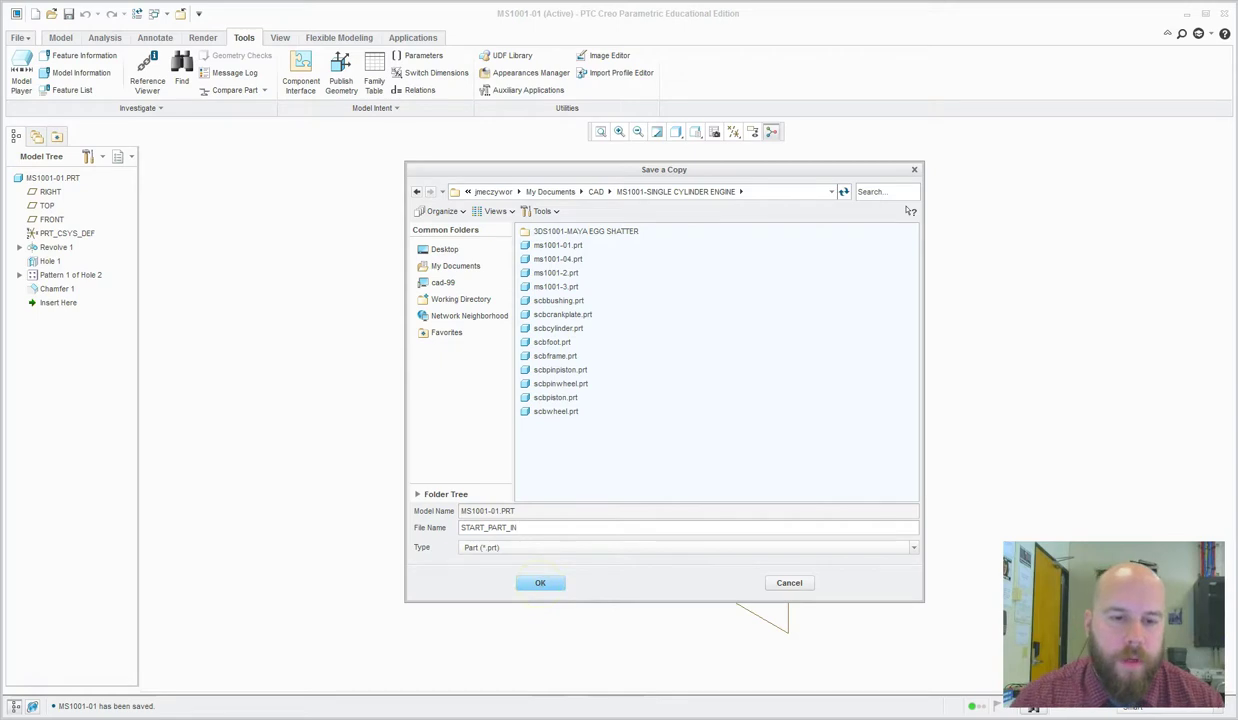
{"action": "left_click", "coordinate": [544, 584]}
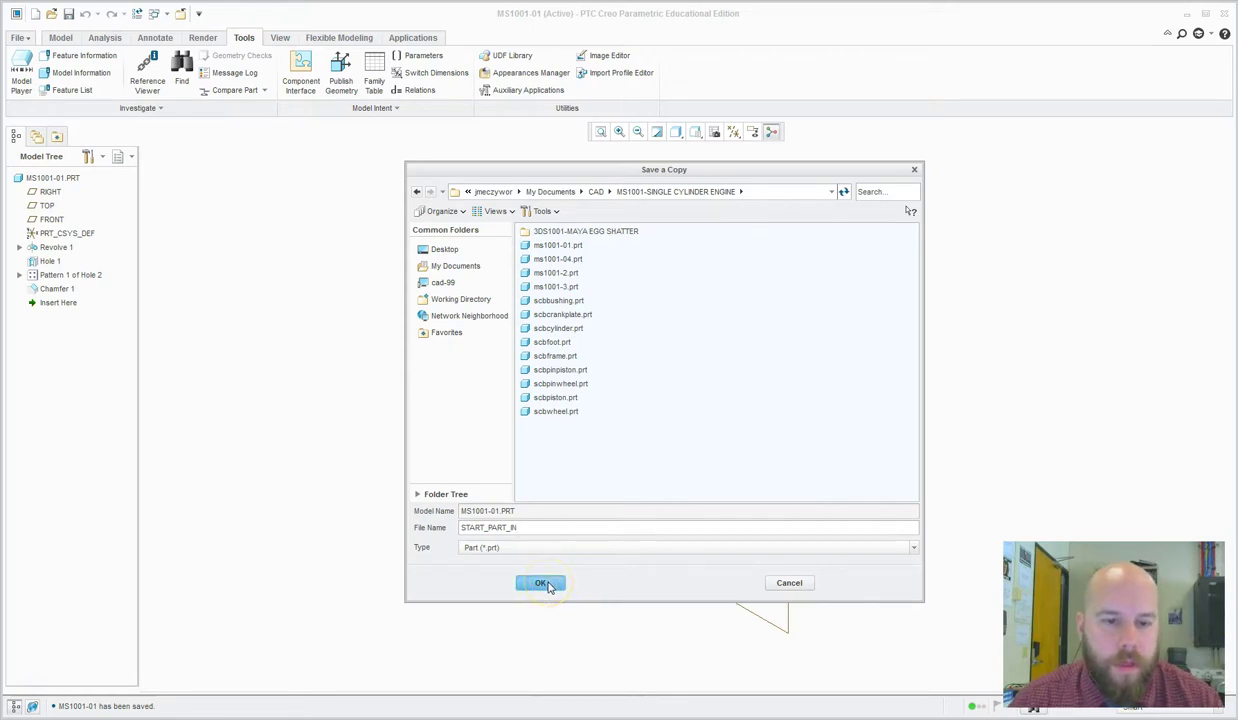
{"action": "left_click", "coordinate": [548, 586]}
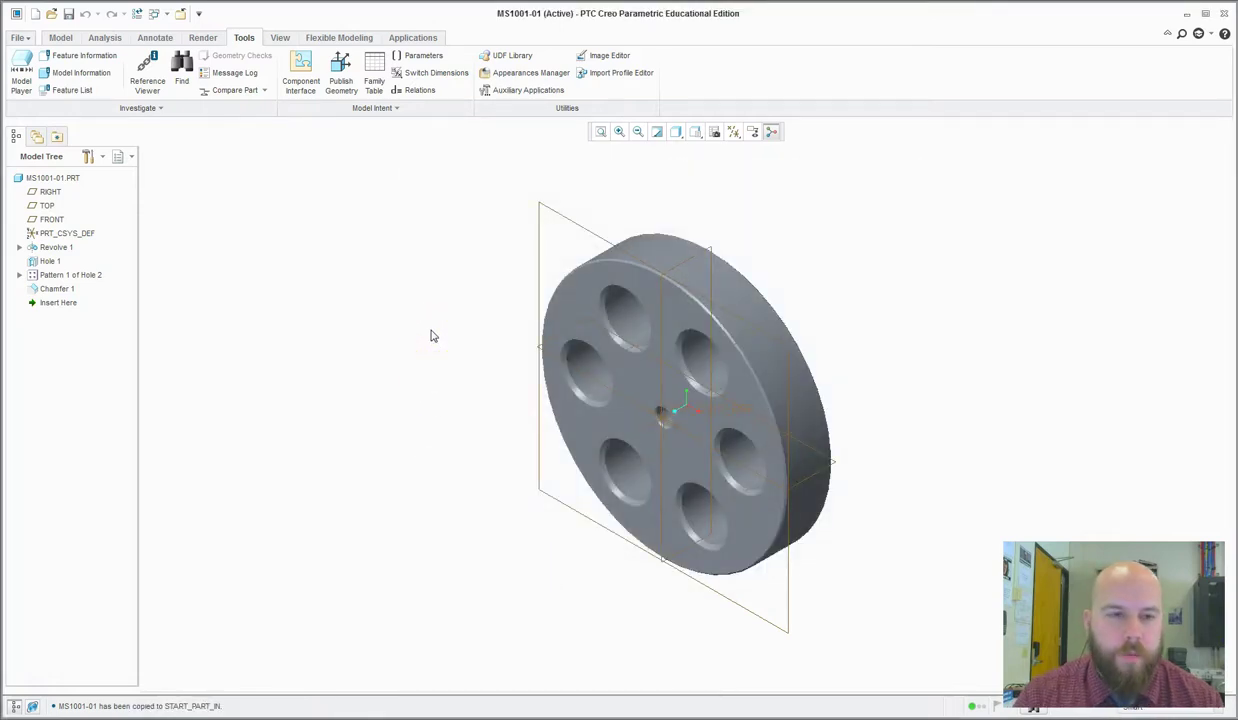
{"action": "left_click", "coordinate": [51, 15]}
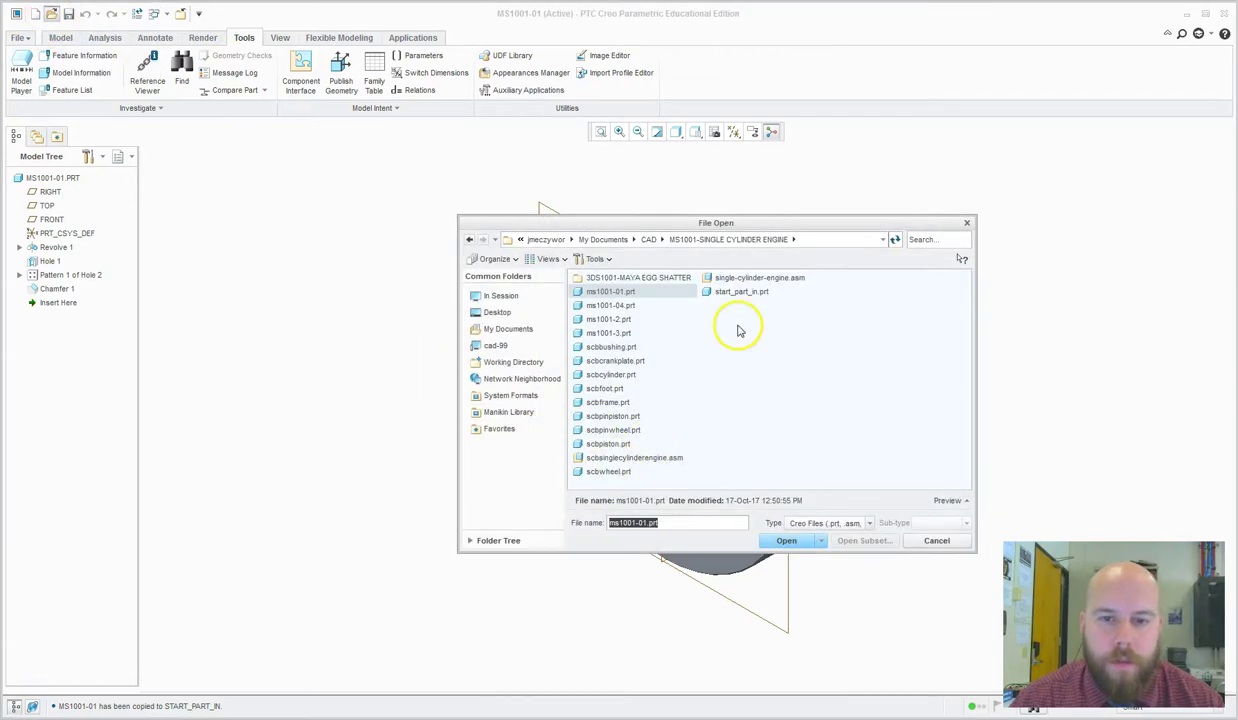
- Open START_PART_IN, delete features Revolve 1 through Chamfer 1, and save it
{"action": "double_click", "coordinate": [740, 291]}
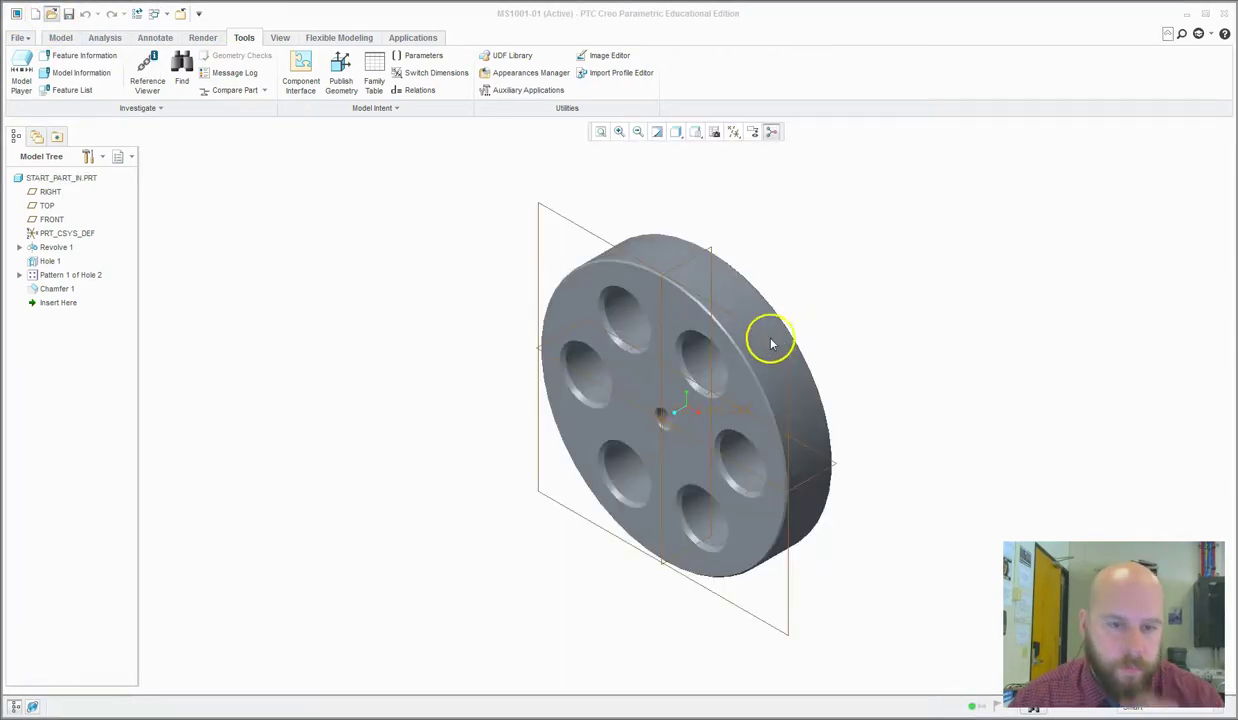
{"action": "left_click", "coordinate": [55, 247]}
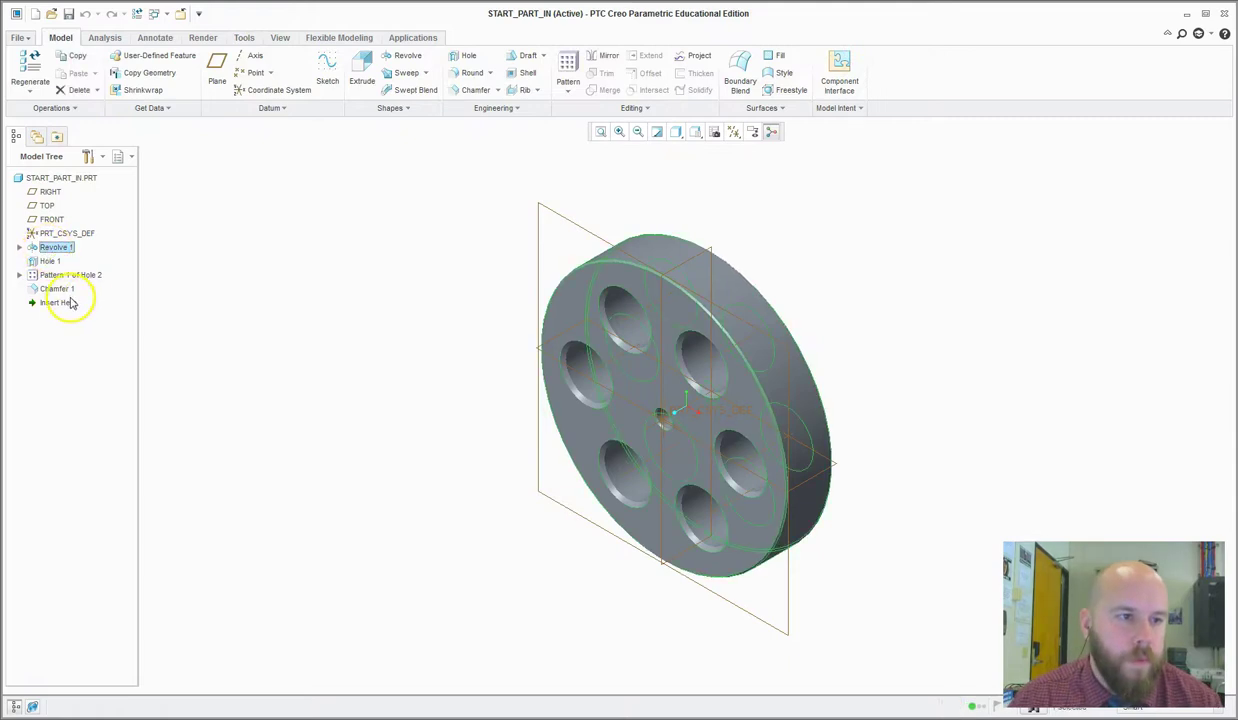
{"action": "left_click", "coordinate": [62, 289], "text": "shift"}
{"action": "key", "text": "Delete"}
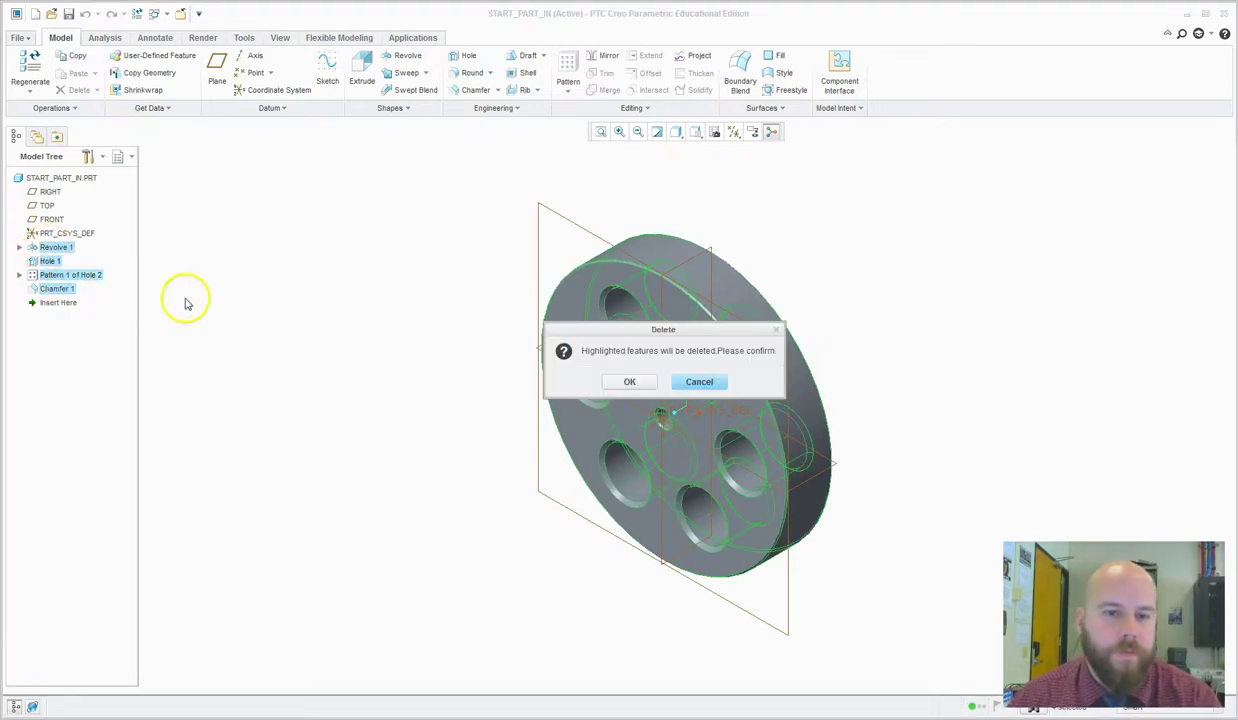
{"action": "left_click", "coordinate": [631, 383]}
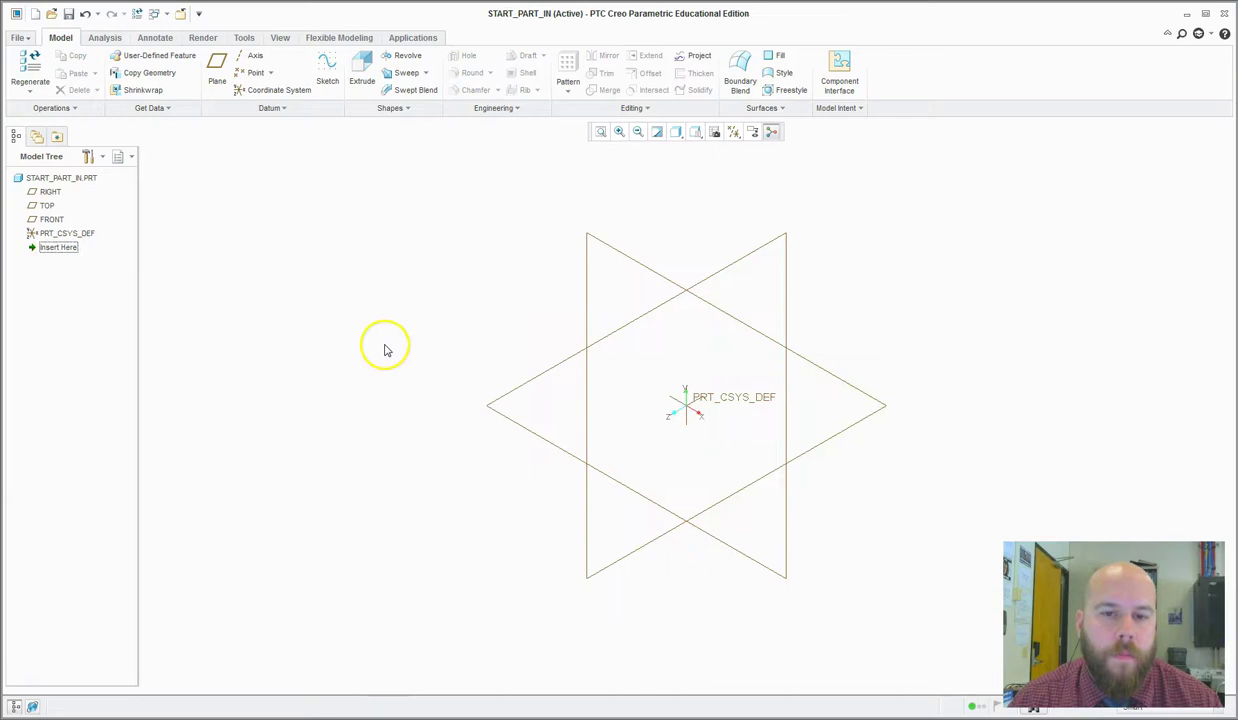
{"action": "left_click", "coordinate": [67, 13]}
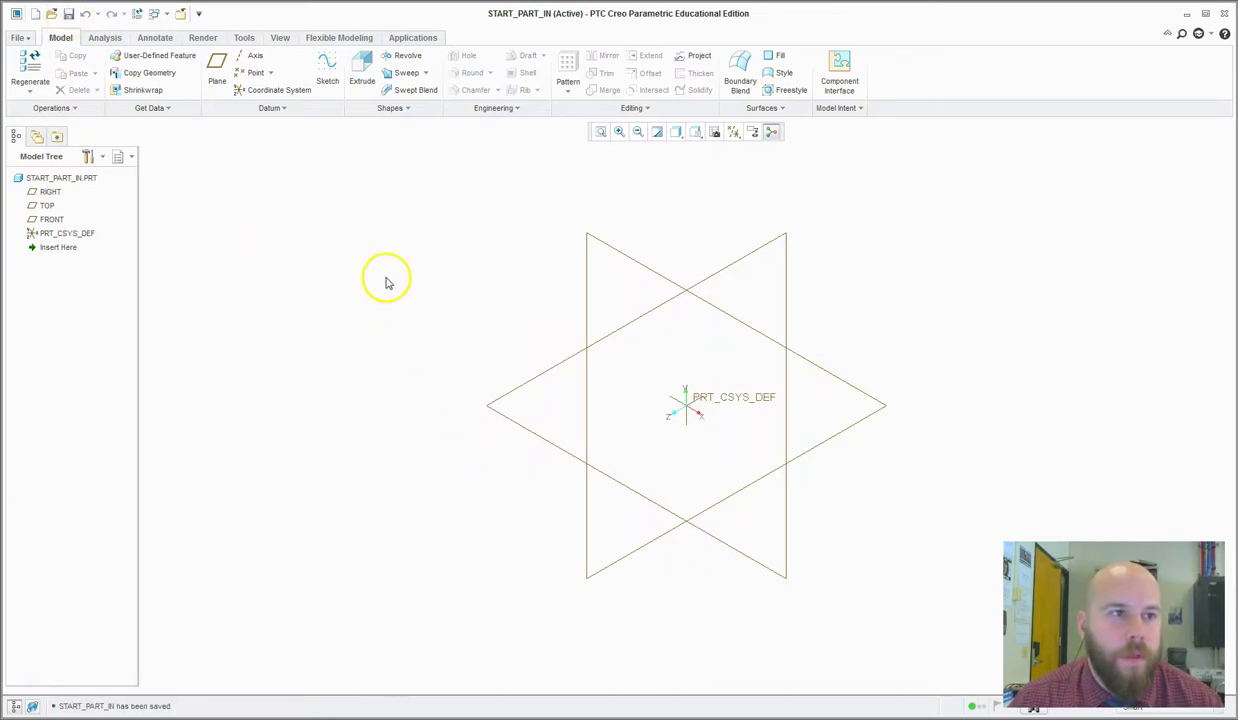
- Start a new part prt0001 without the default template
{"action": "left_click", "coordinate": [36, 14]}
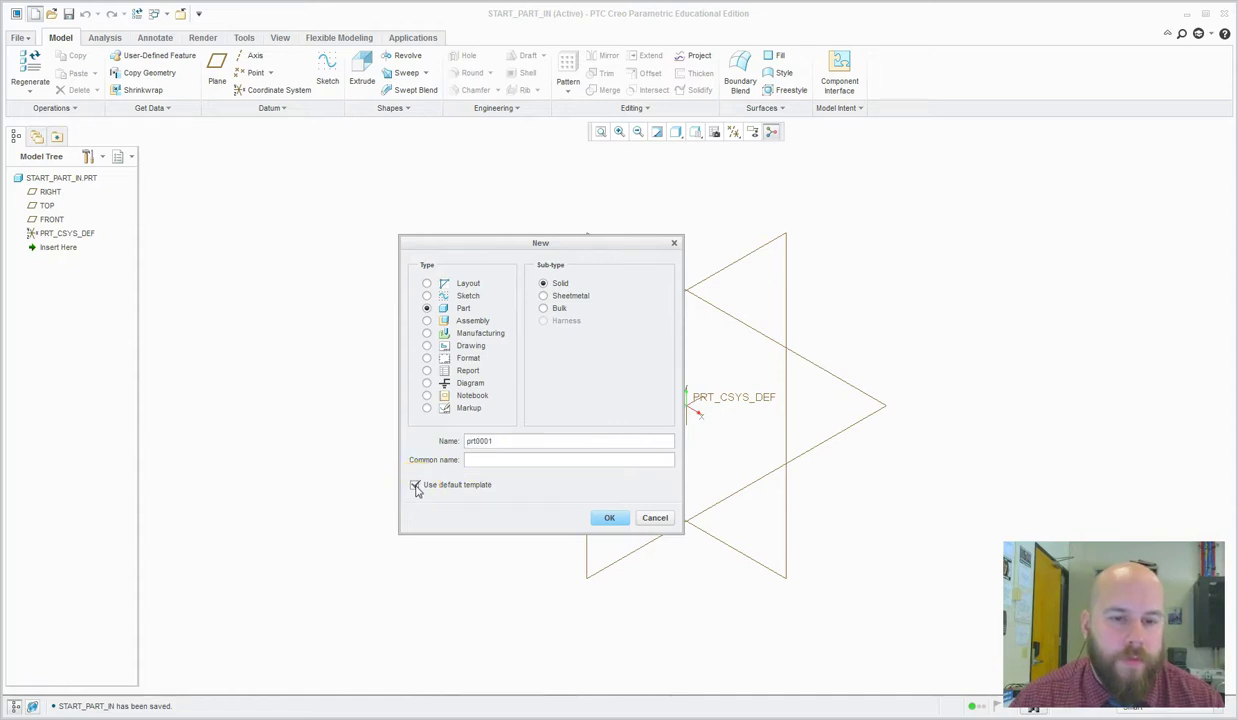
{"action": "left_click", "coordinate": [605, 518]}
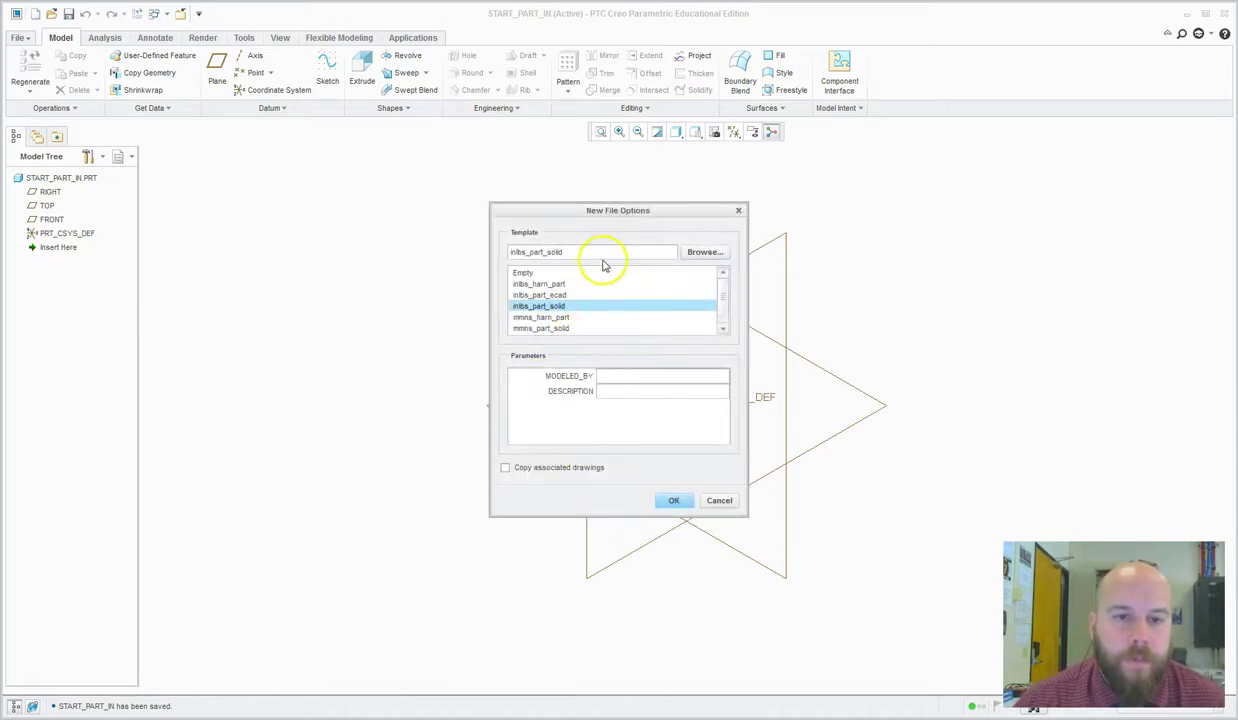
{"action": "scroll", "coordinate": [725, 300], "scroll_direction": "down", "scroll_amount": 1}
{"action": "scroll", "coordinate": [714, 286], "scroll_direction": "up", "scroll_amount": 1}
{"action": "scroll", "coordinate": [716, 315], "scroll_direction": "down", "scroll_amount": 1}
{"action": "scroll", "coordinate": [711, 288], "scroll_direction": "up", "scroll_amount": 1}
{"action": "scroll", "coordinate": [711, 295], "scroll_direction": "down", "scroll_amount": 1}
{"action": "scroll", "coordinate": [537, 325], "scroll_direction": "up", "scroll_amount": 1}
{"action": "scroll", "coordinate": [535, 308], "scroll_direction": "down", "scroll_amount": 1}
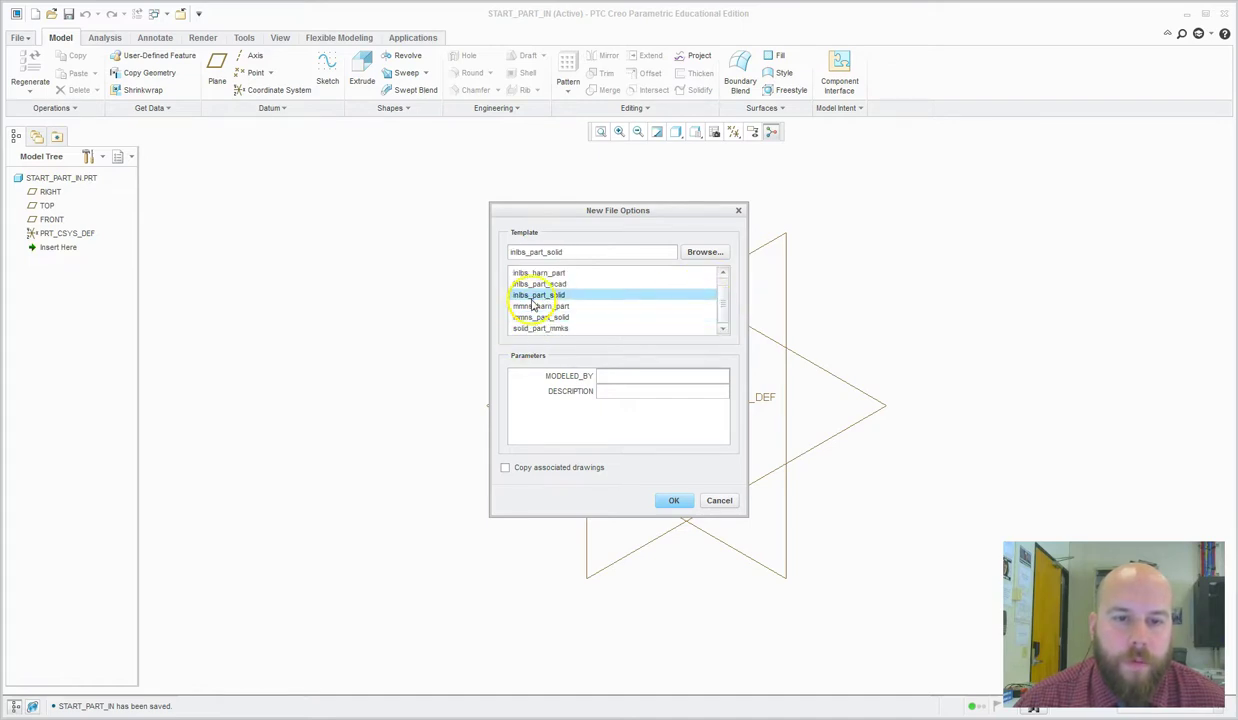
{"action": "left_click", "coordinate": [522, 273]}
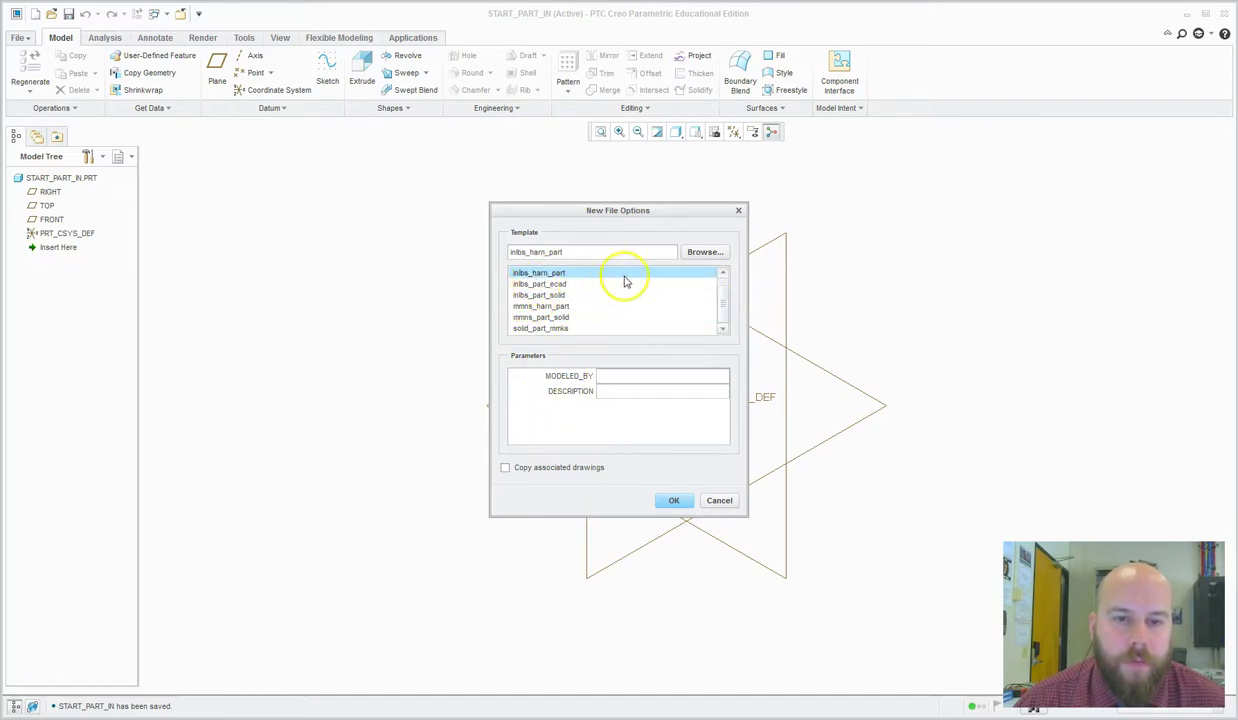
- Use start_part_in.prt as the template and create the part
{"action": "left_click", "coordinate": [706, 252]}
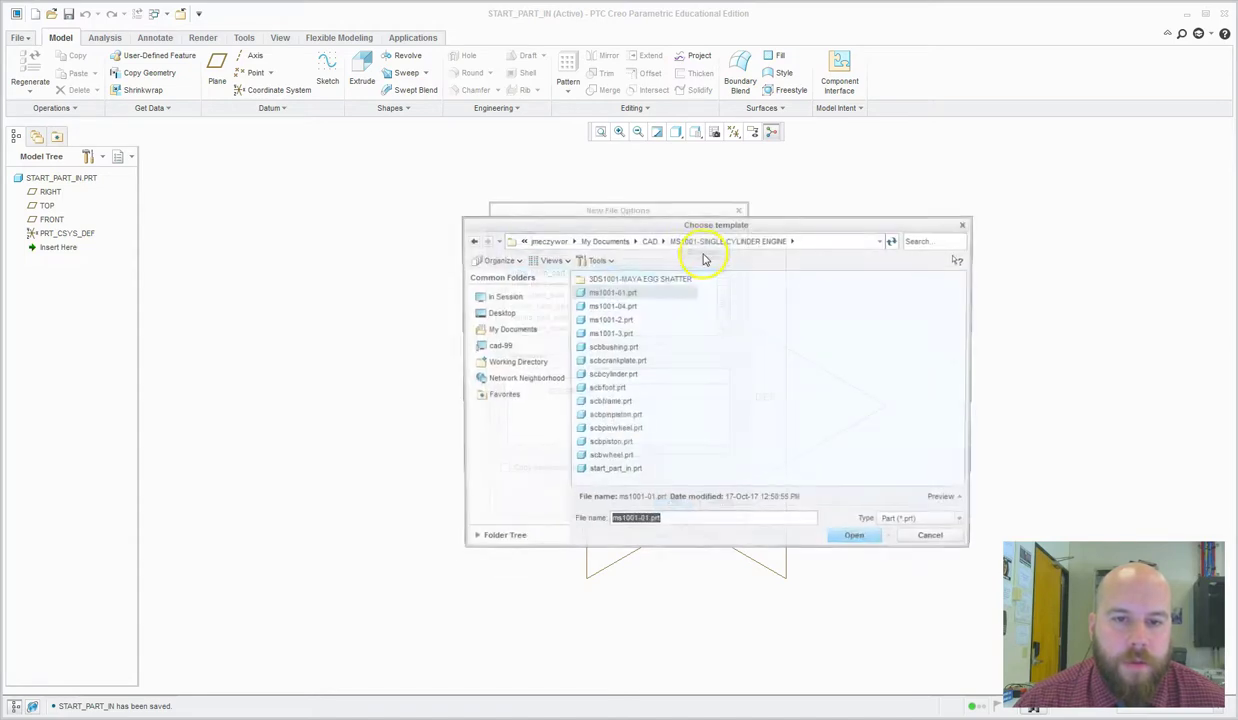
{"action": "double_click", "coordinate": [613, 471]}
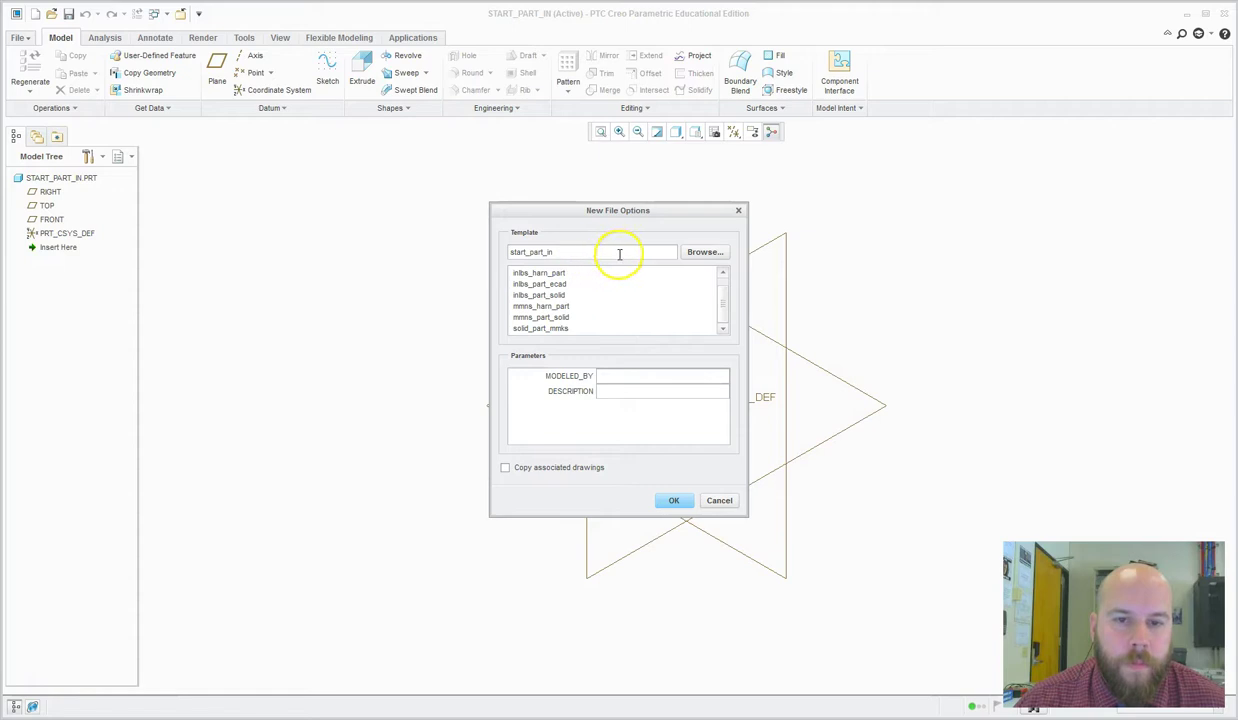
{"action": "mouse_move", "coordinate": [724, 313]}
{"action": "left_mouse_down"}
{"action": "mouse_move", "coordinate": [725, 293]}
{"action": "mouse_move", "coordinate": [724, 326]}
{"action": "left_mouse_up"}
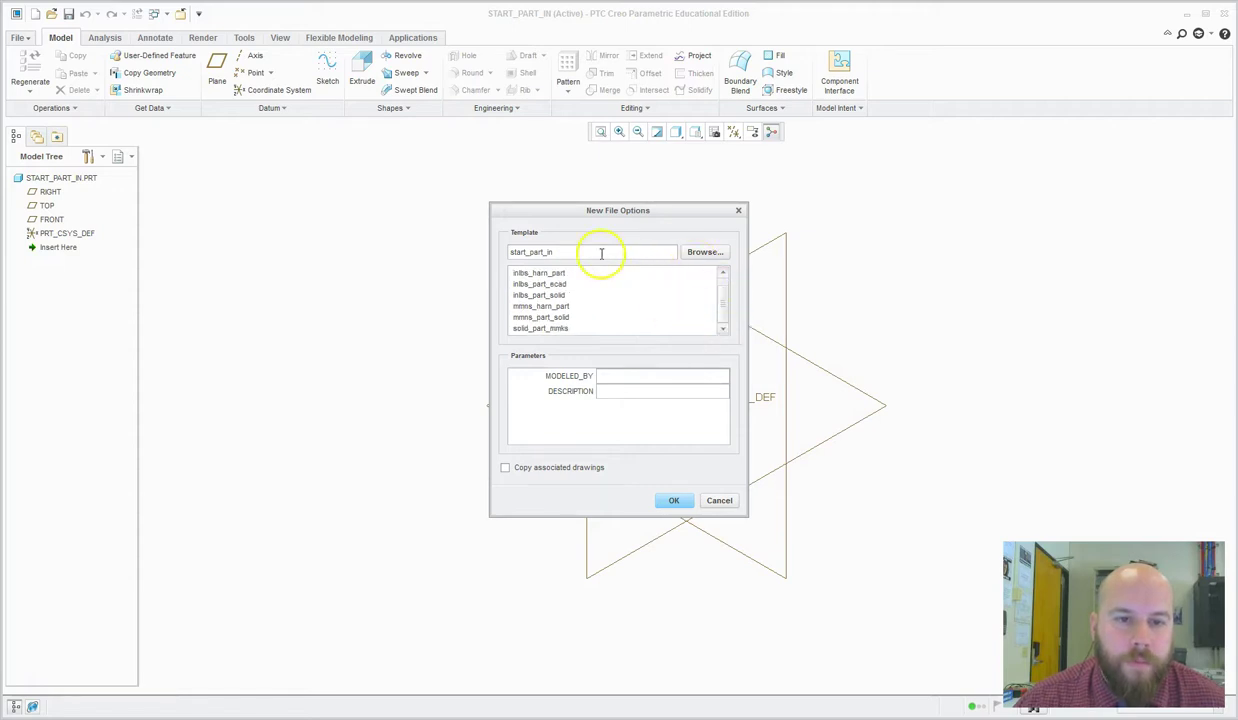
{"action": "left_click", "coordinate": [674, 501]}
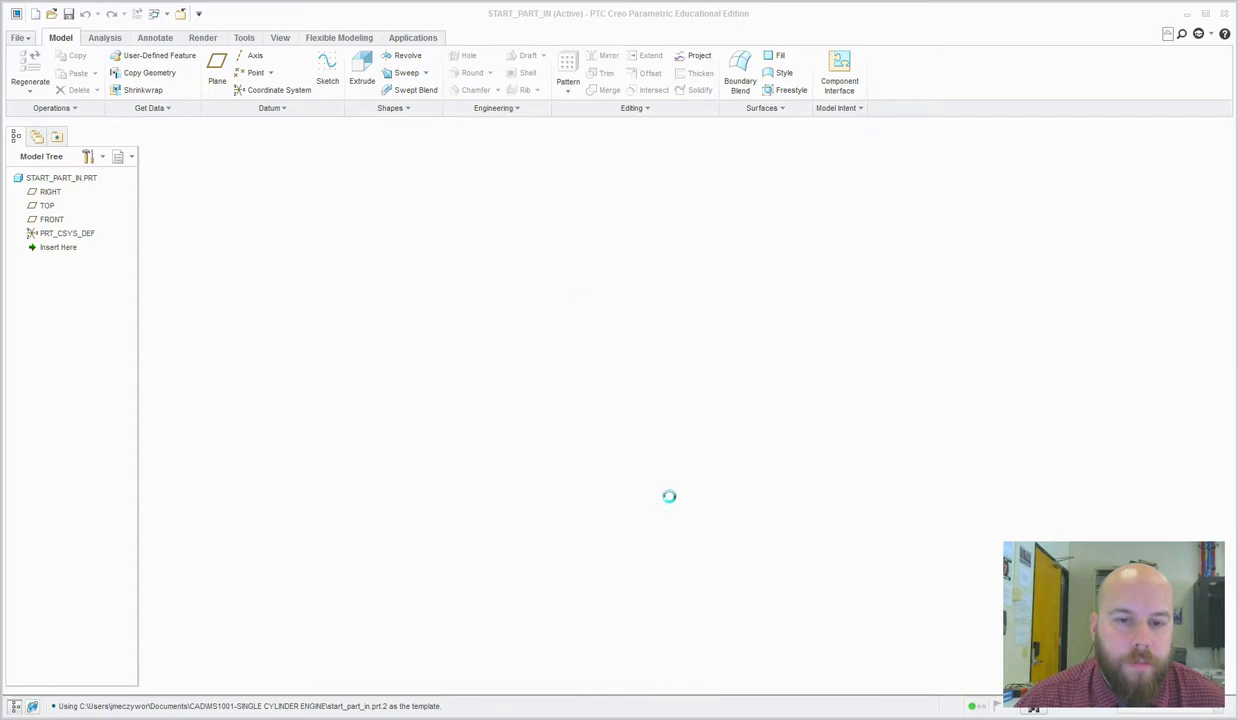
- Check PRT0001's parameter list for the inherited title-block parameters, then cancel
{"action": "left_click", "coordinate": [244, 37]}
{"action": "left_click", "coordinate": [418, 55]}
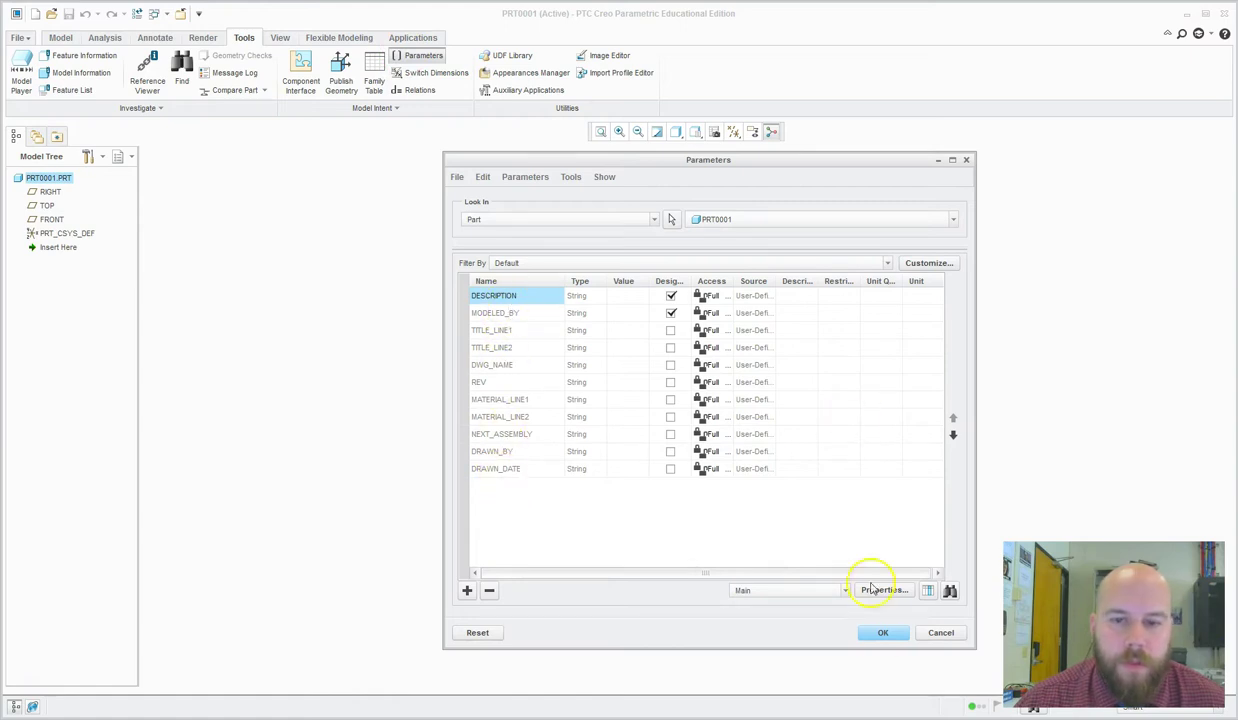
{"action": "left_click", "coordinate": [941, 632]}
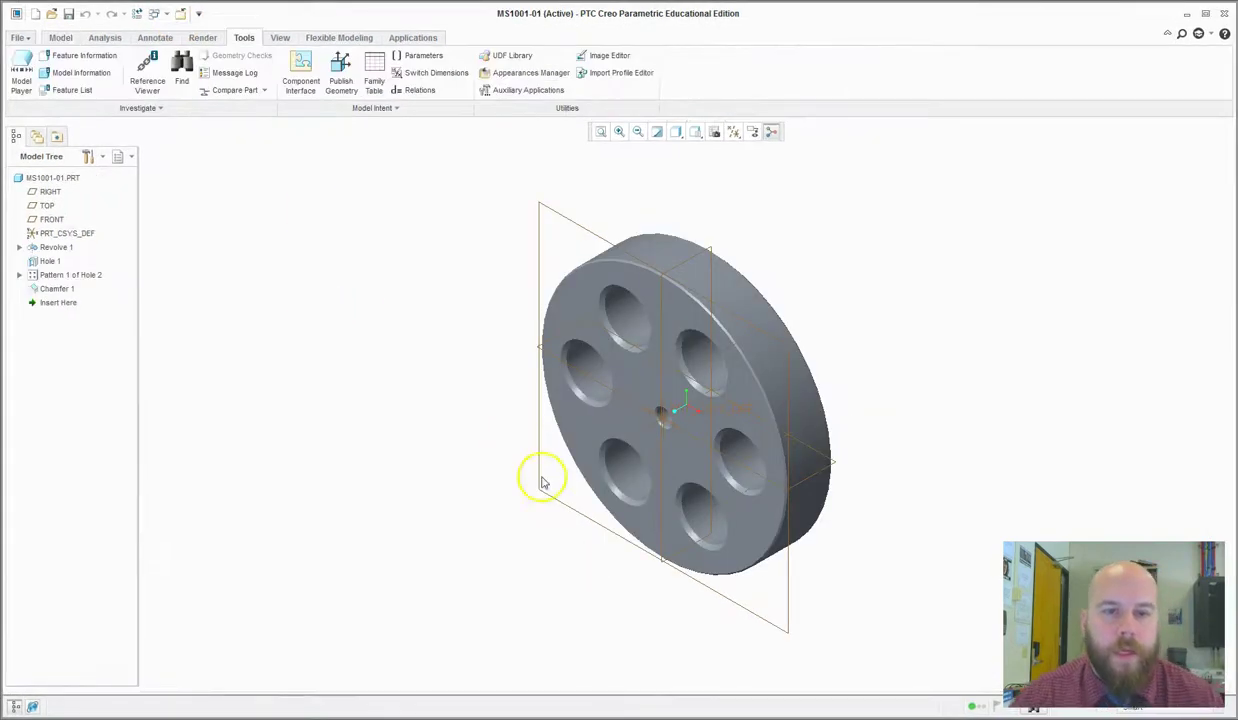
- Enter title-block values WHEEL, MS1001-01, 6061-T6, MS1001-00, drafter and 10/17/17, then save
{"action": "left_click", "coordinate": [418, 55]}
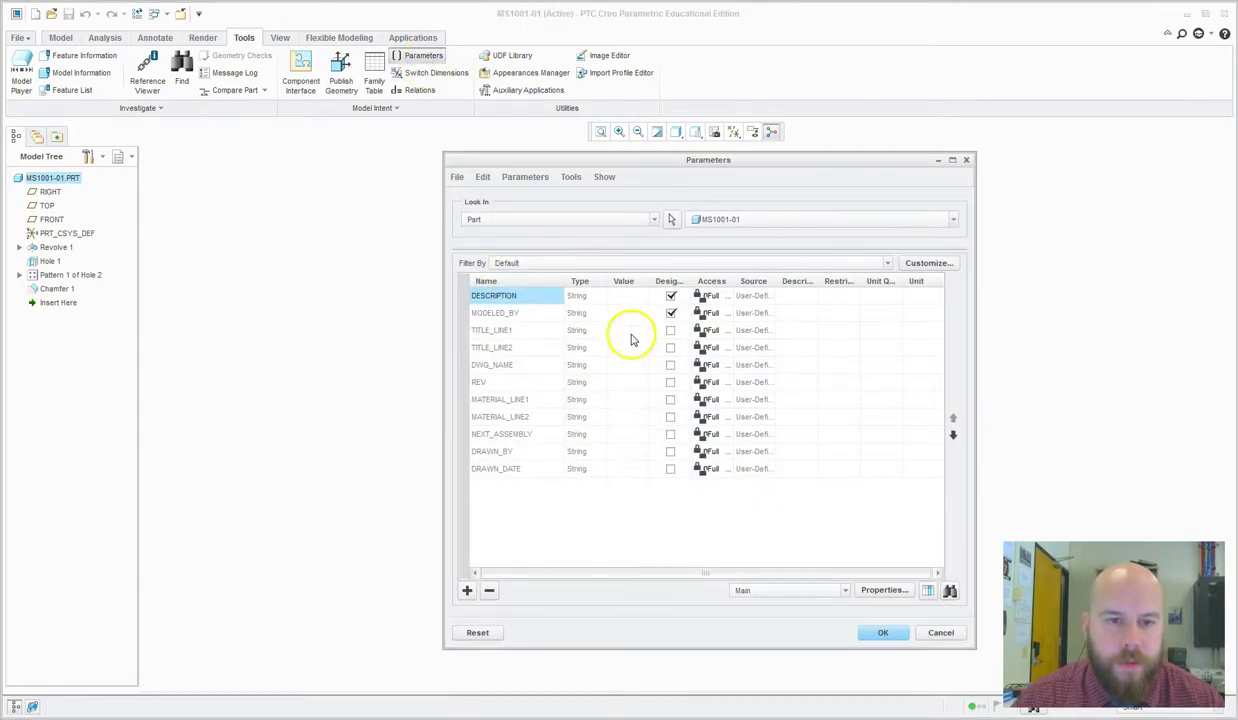
{"action": "left_click", "coordinate": [627, 333]}
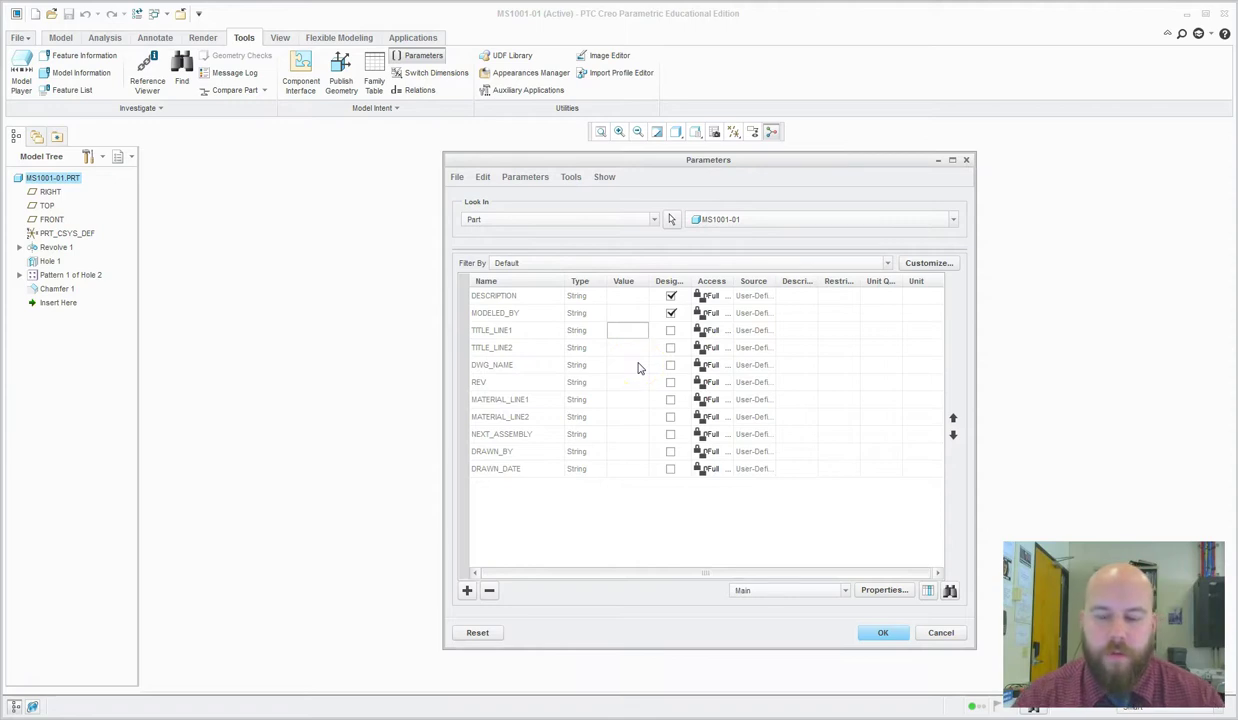
{"action": "key", "text": "Return"}
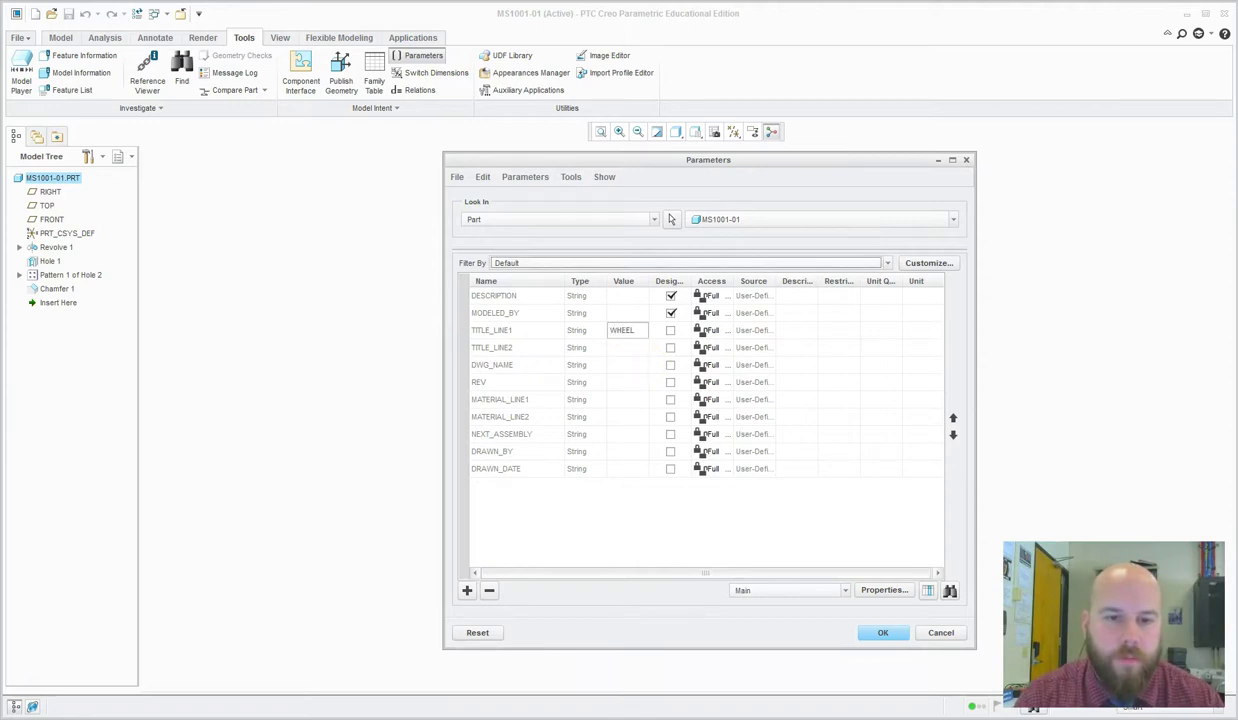
{"action": "left_click", "coordinate": [645, 331]}
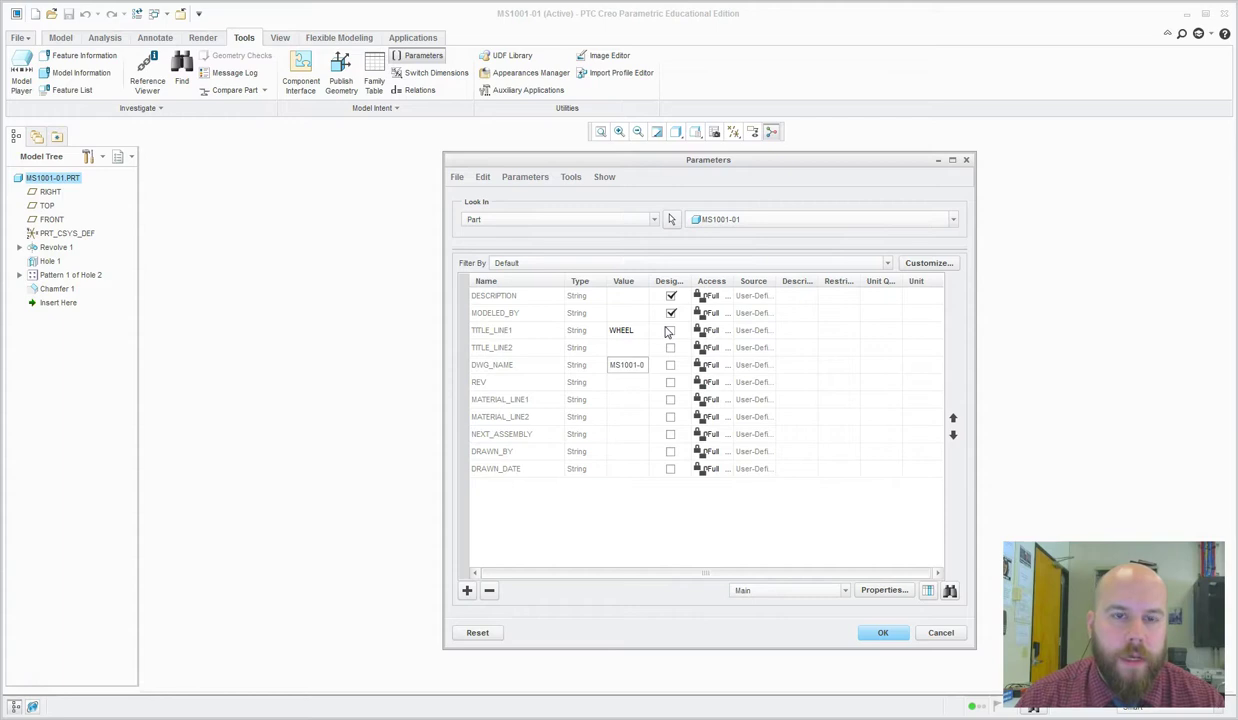
{"action": "key", "text": "Return"}
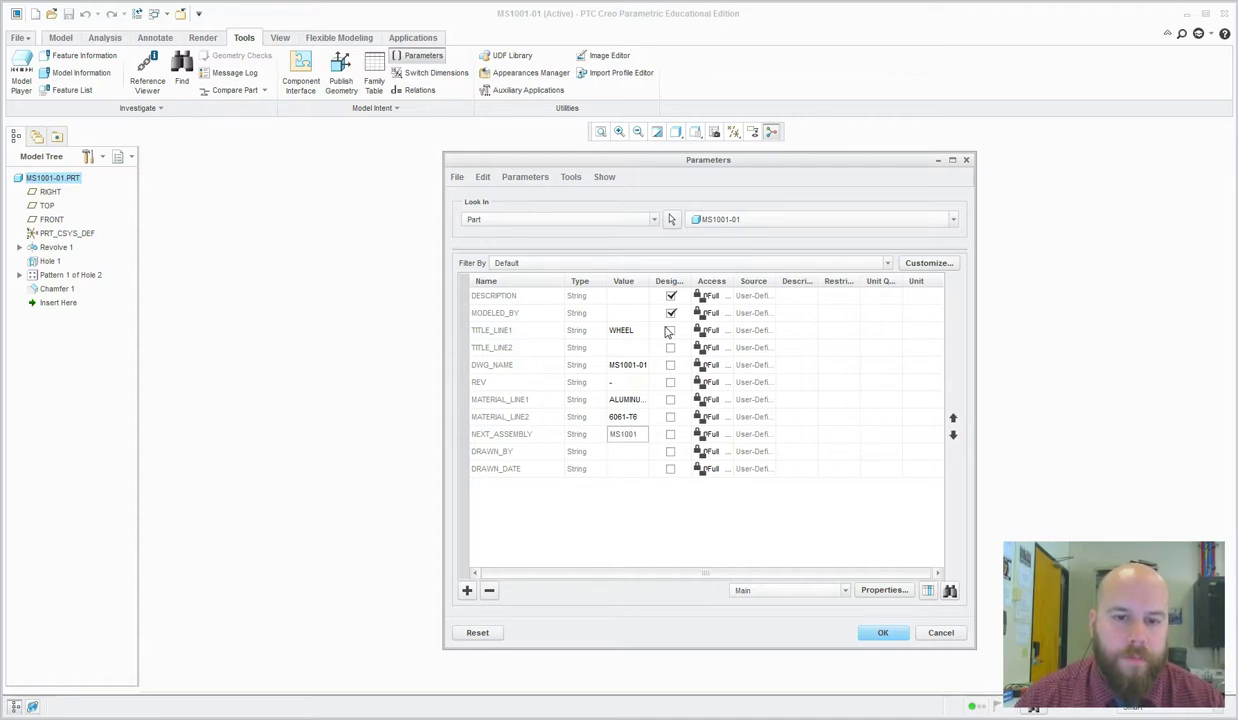
{"action": "key", "text": "Return"}
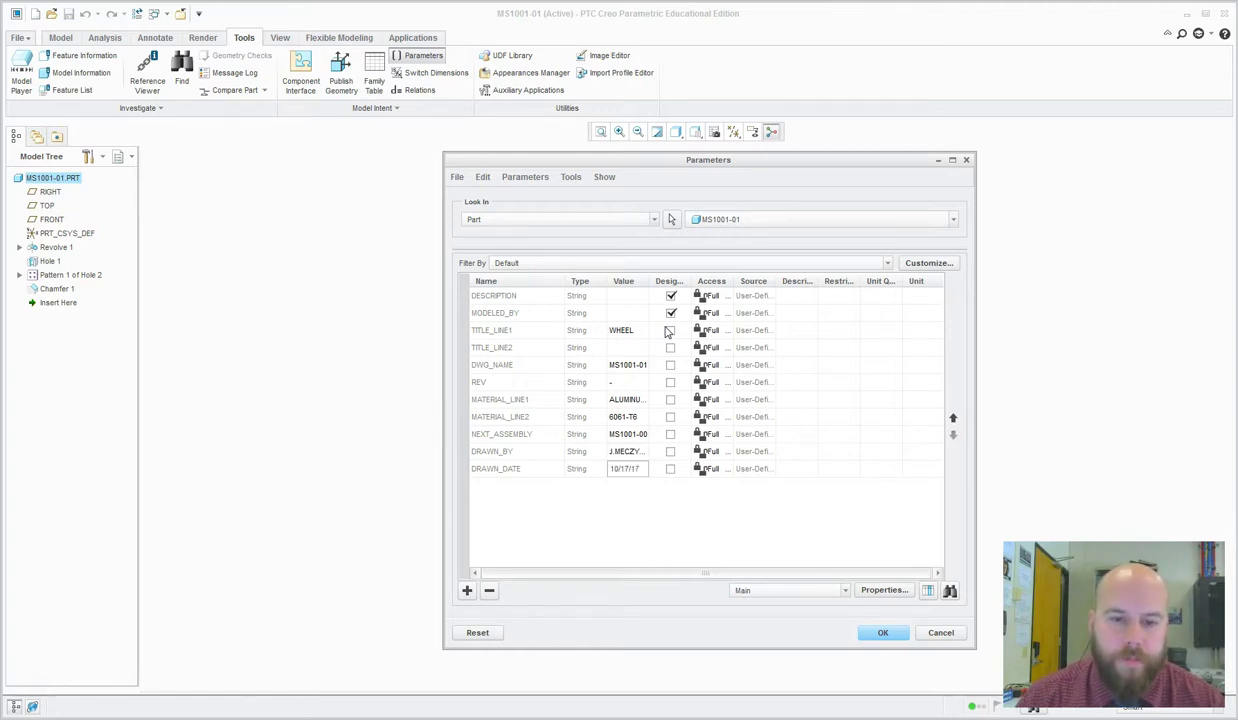
{"action": "left_click", "coordinate": [883, 632]}
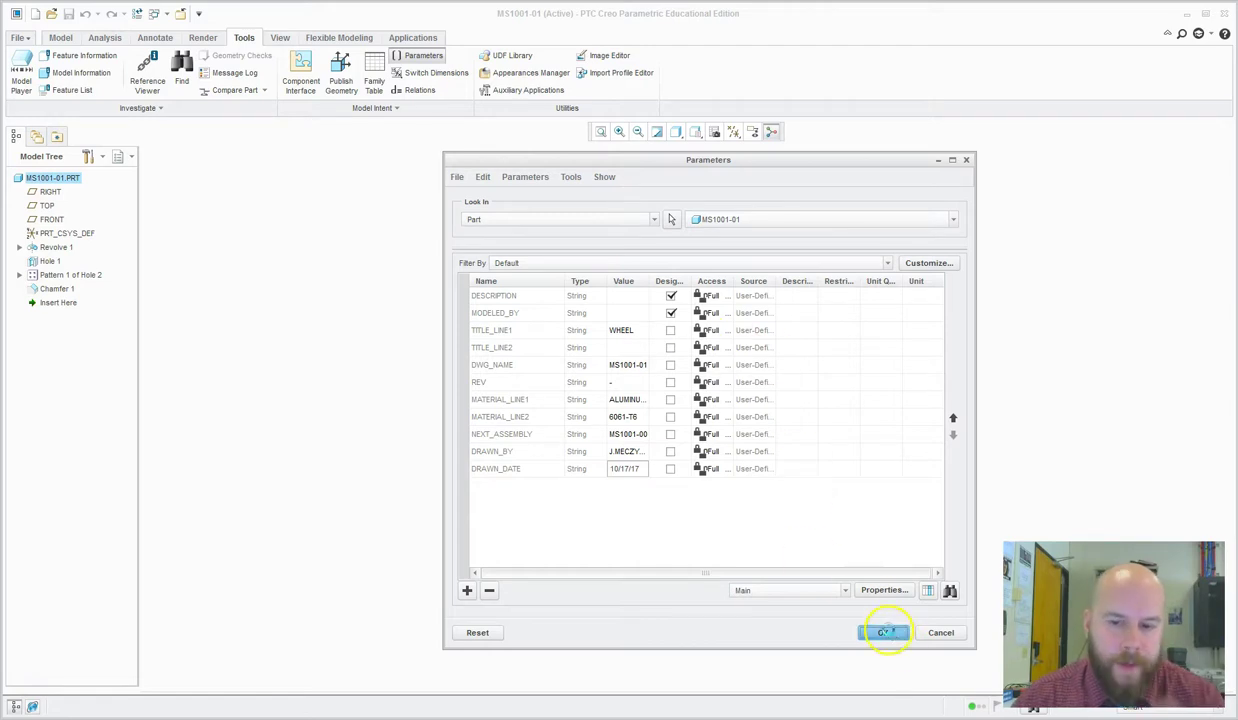
{"action": "left_click", "coordinate": [68, 13]}
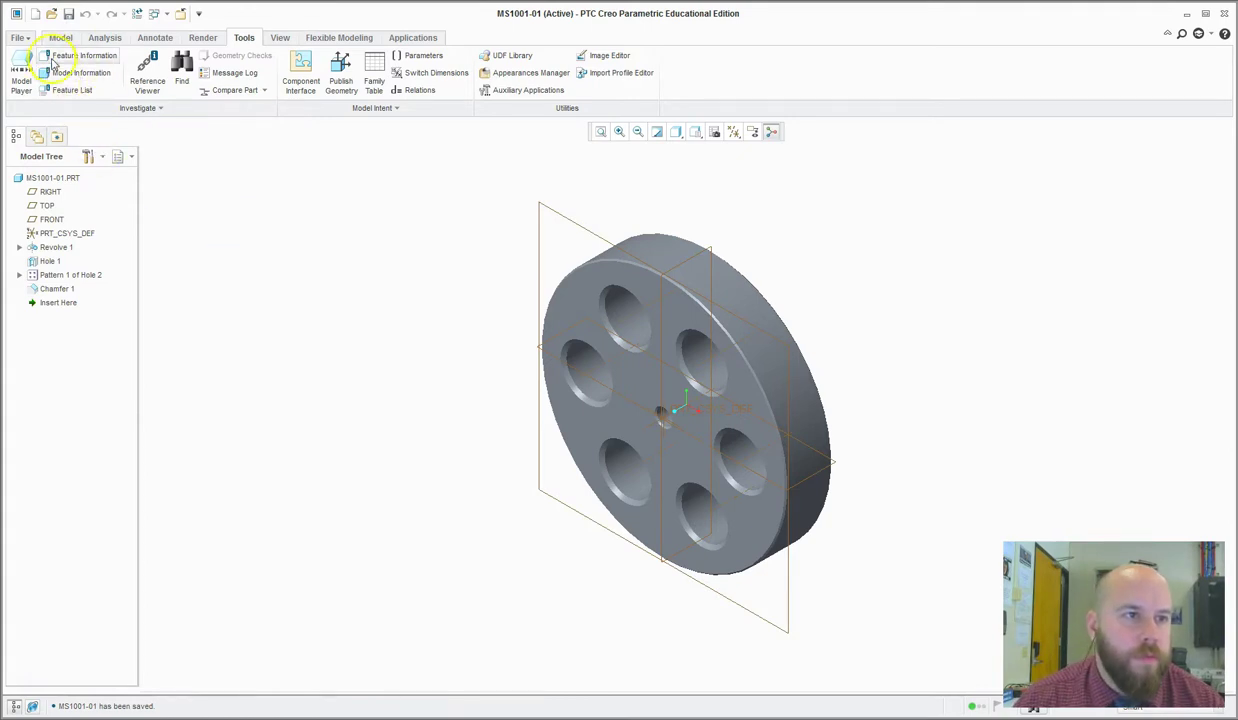
- Start a new drawing file named MS1001-0
{"action": "left_click", "coordinate": [35, 13]}
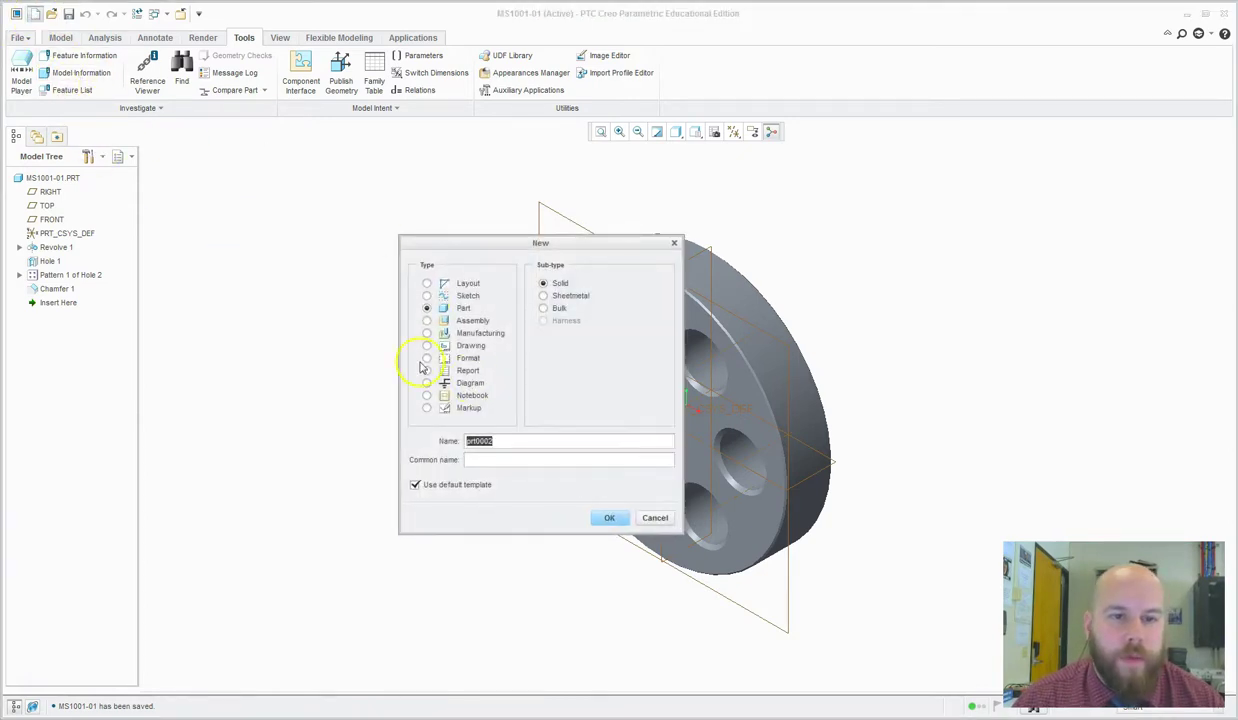
{"action": "left_click", "coordinate": [462, 349]}
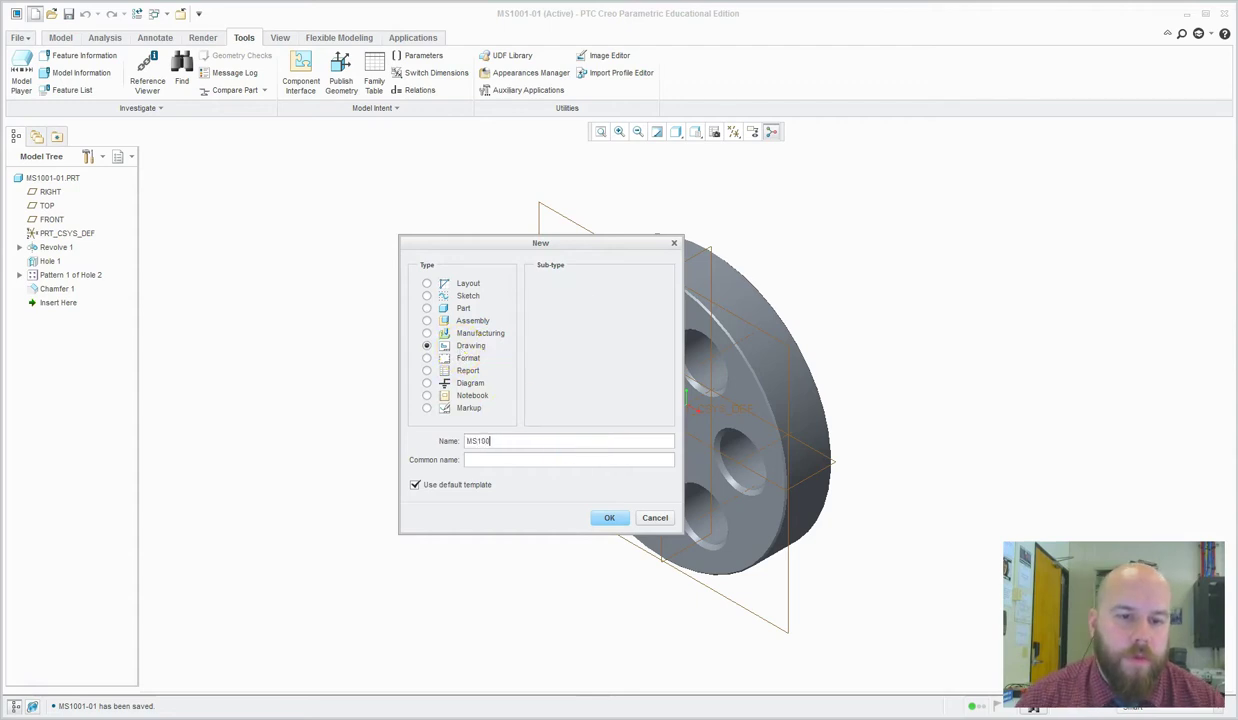
{"action": "type", "text": "MS1001-0"}
{"action": "key", "text": "Return"}
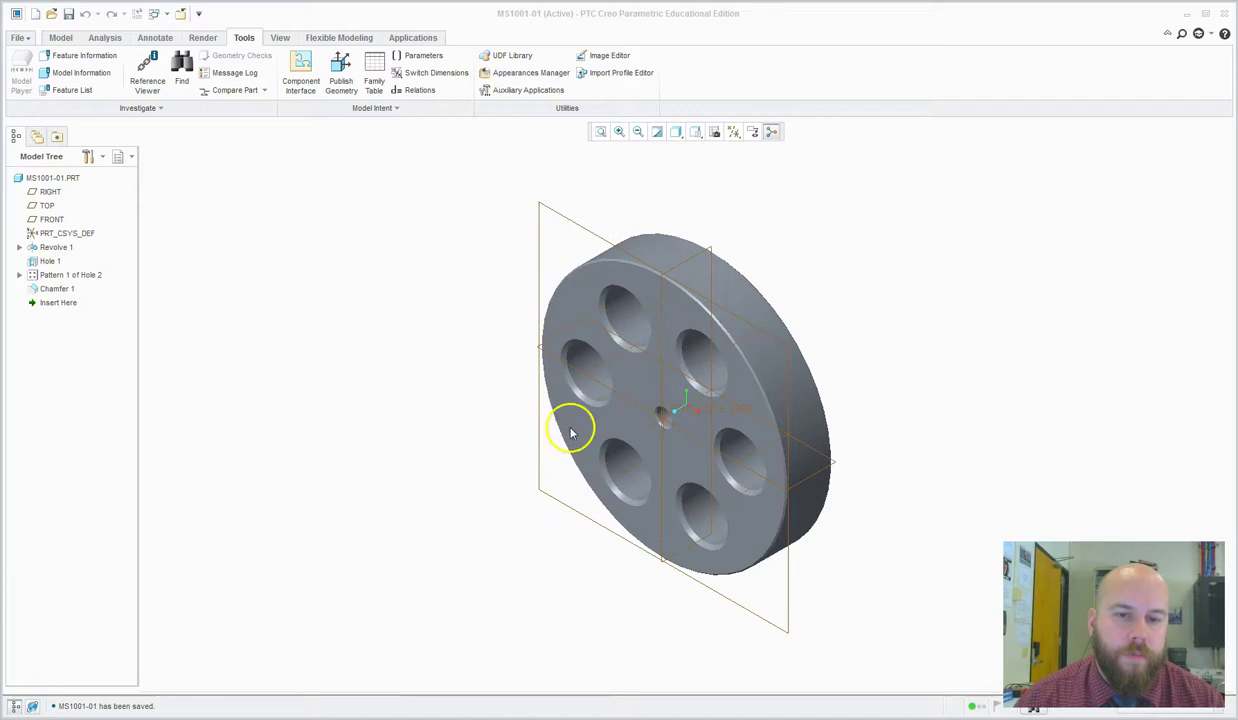
{"action": "mouse_move", "coordinate": [1140, 288]}
{"action": "left_mouse_down"}
{"action": "mouse_move", "coordinate": [688, 229]}
{"action": "mouse_move", "coordinate": [583, 240]}
{"action": "left_mouse_up"}
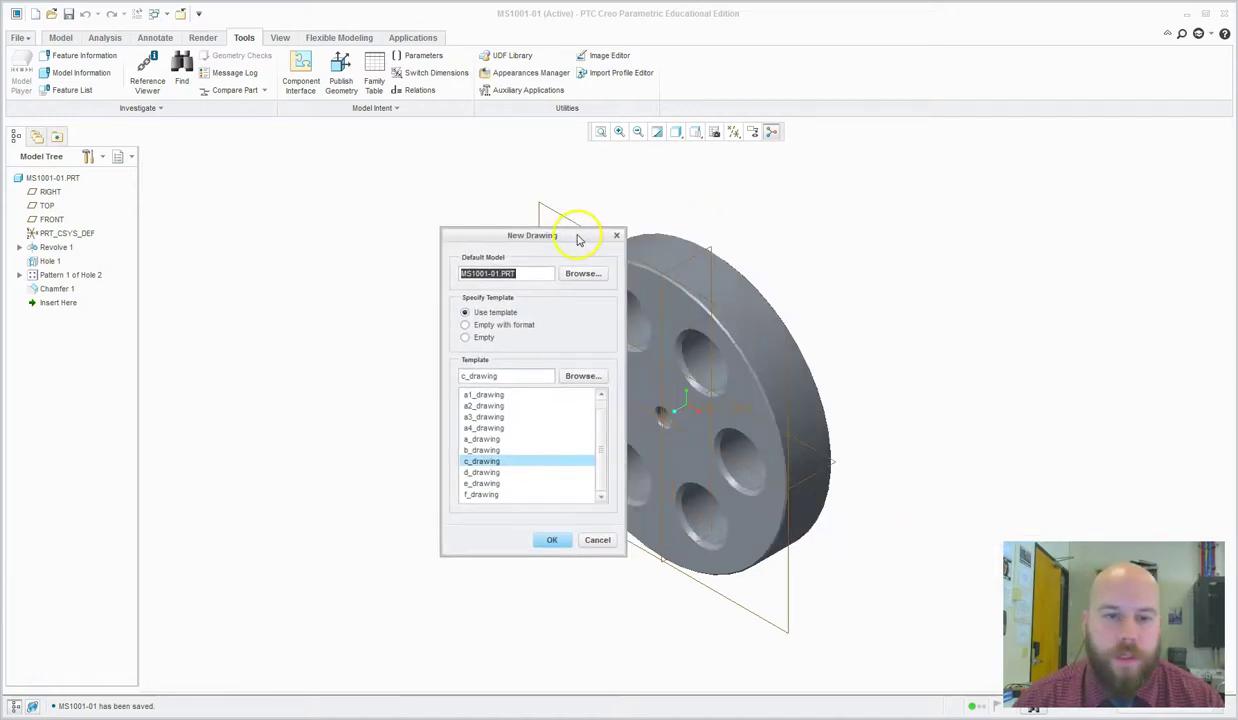
- Use Empty with format and a-size.frm from the FORMATS folder for the drawing
{"action": "left_click", "coordinate": [502, 328]}
{"action": "left_click", "coordinate": [574, 378]}
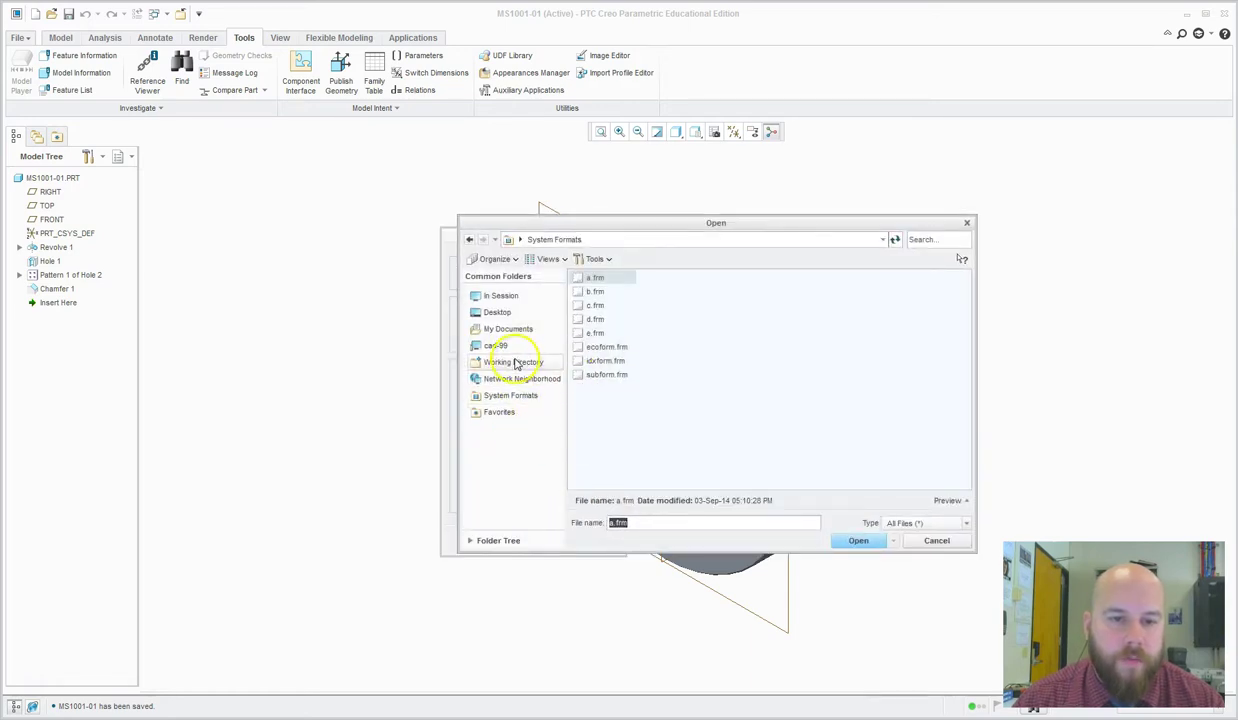
{"action": "left_click", "coordinate": [508, 329]}
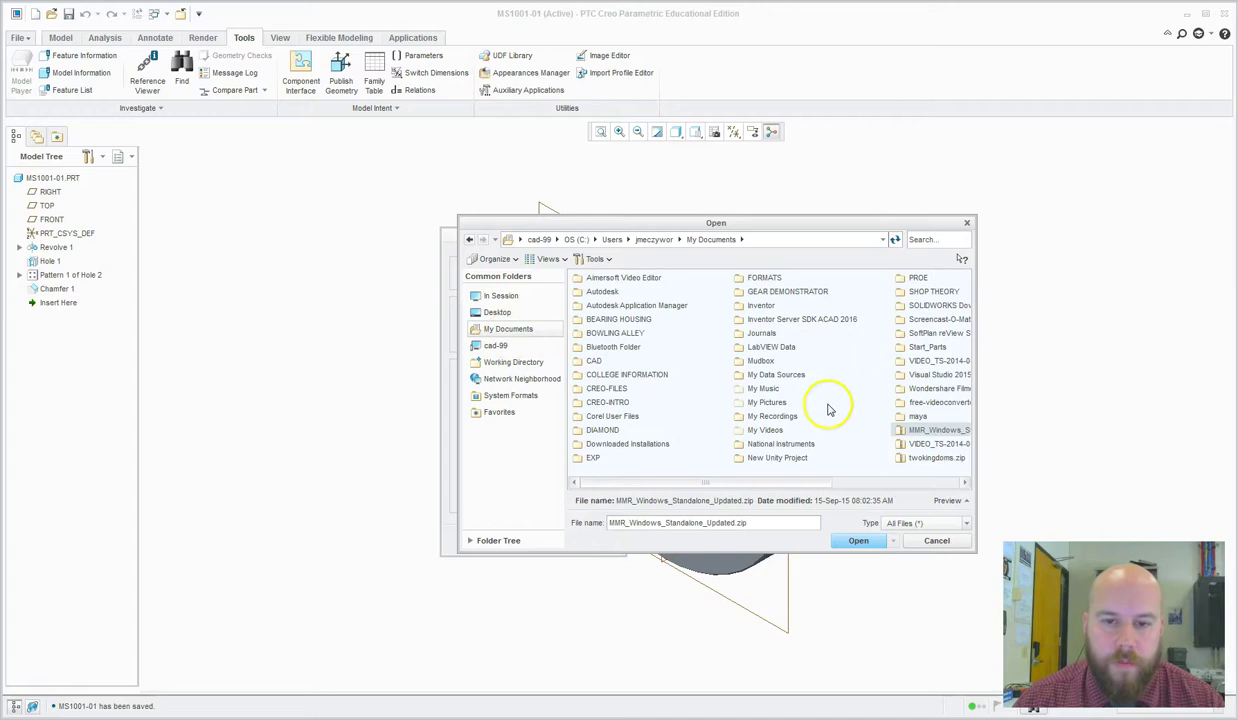
{"action": "double_click", "coordinate": [773, 277]}
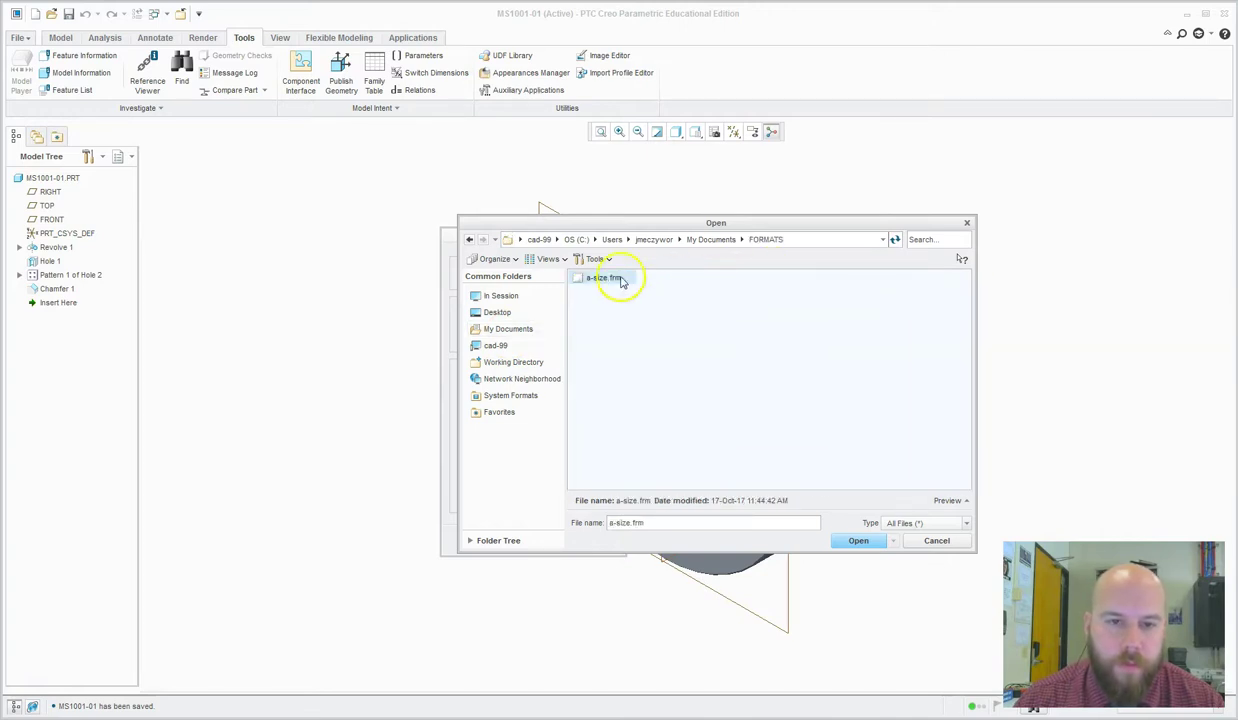
{"action": "double_click", "coordinate": [600, 278]}
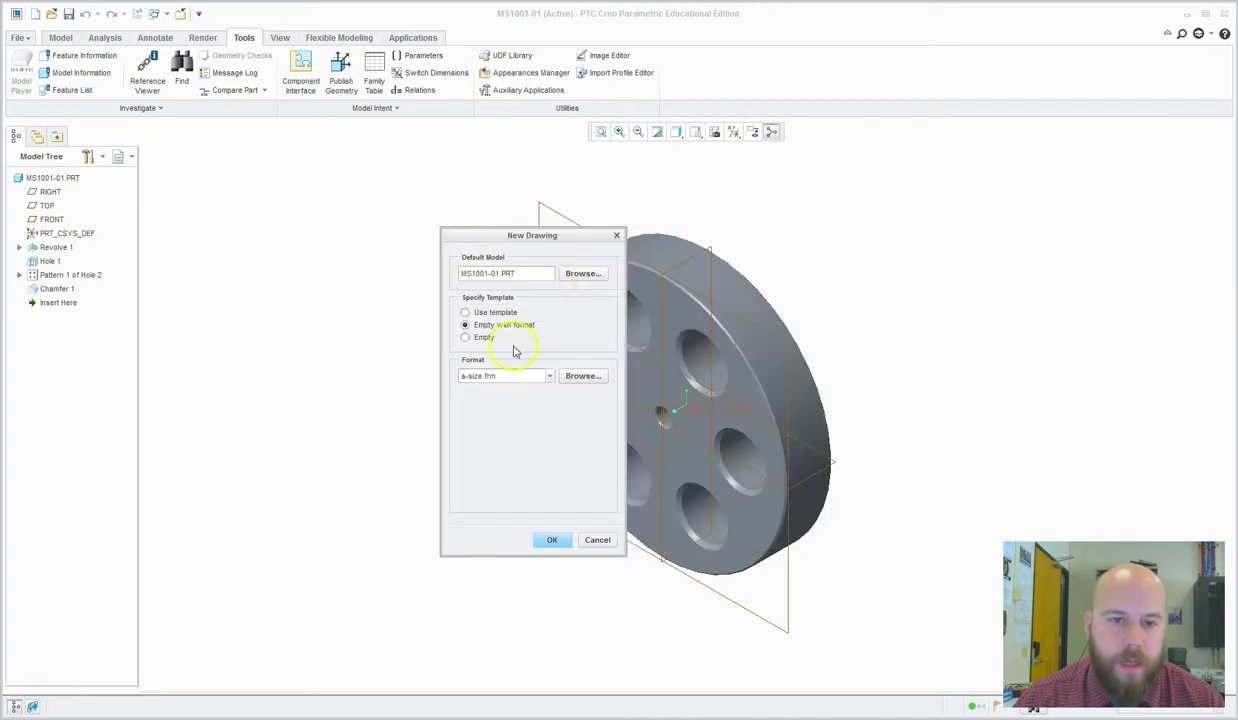
{"action": "left_click", "coordinate": [552, 539]}
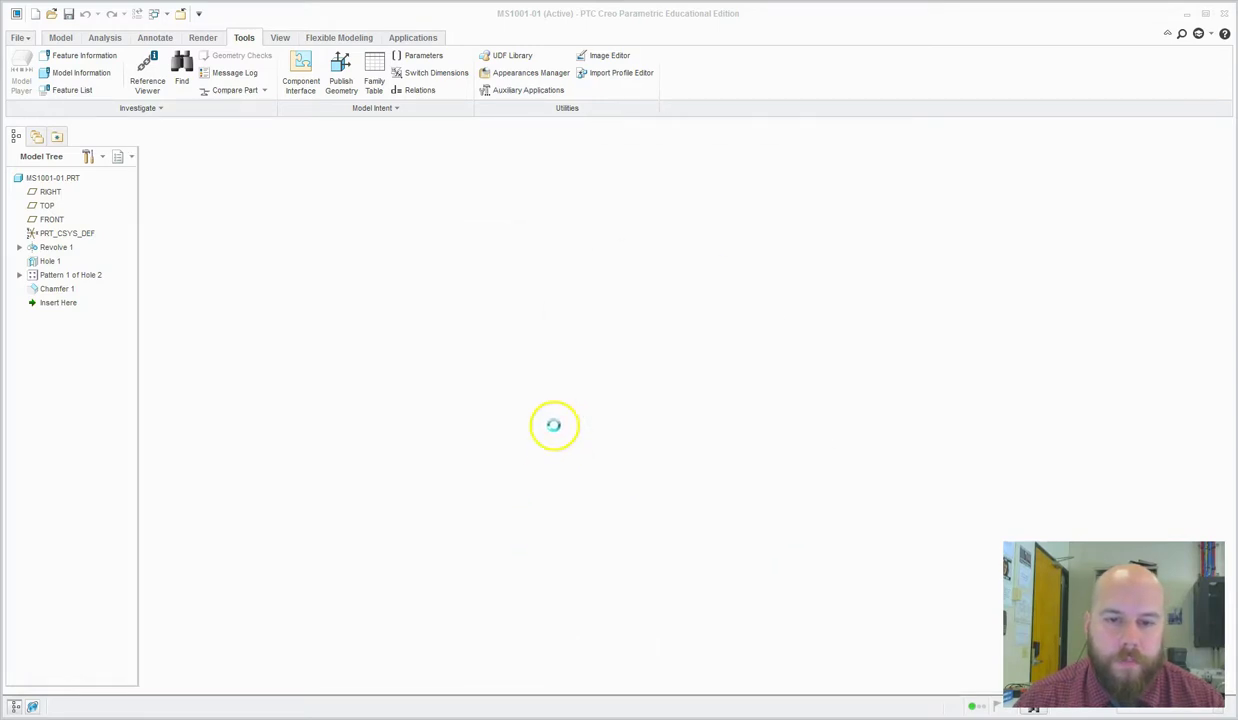
- Place a general view of the wheel near the sheet centre with no combined state
{"action": "scroll", "coordinate": [666, 420], "scroll_direction": "down", "scroll_amount": 6}
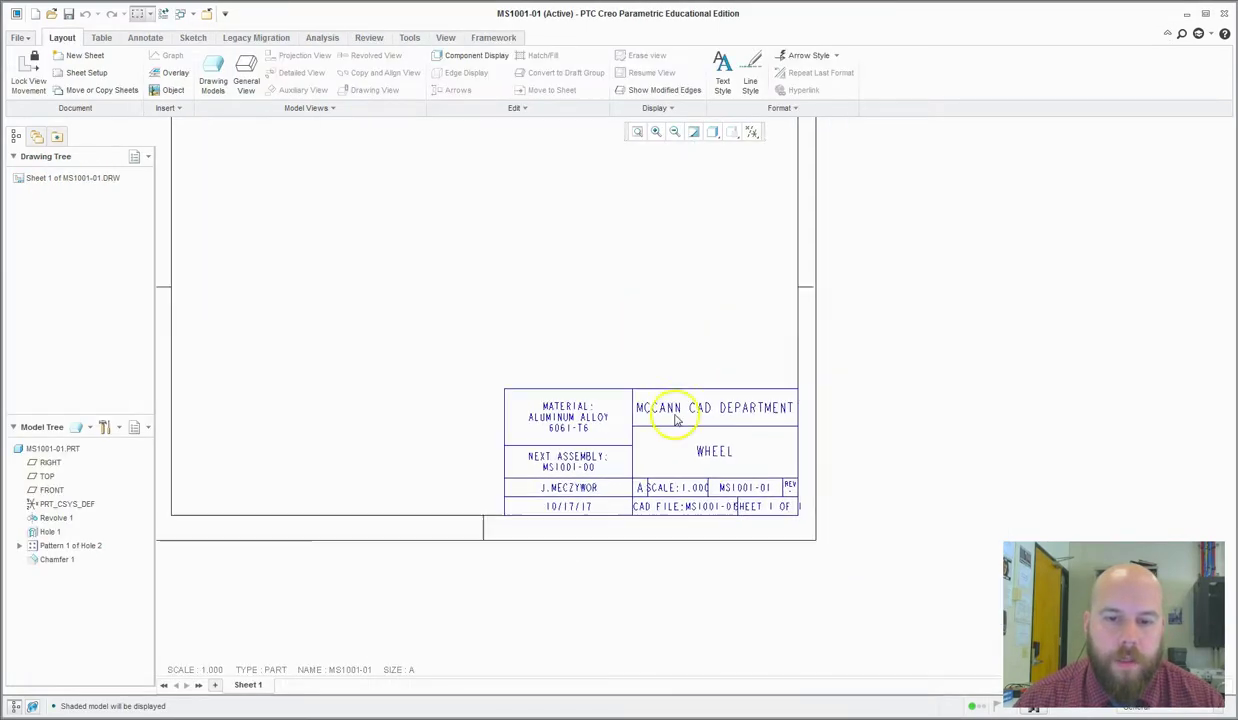
{"action": "scroll", "coordinate": [697, 477], "scroll_direction": "down", "scroll_amount": 2}
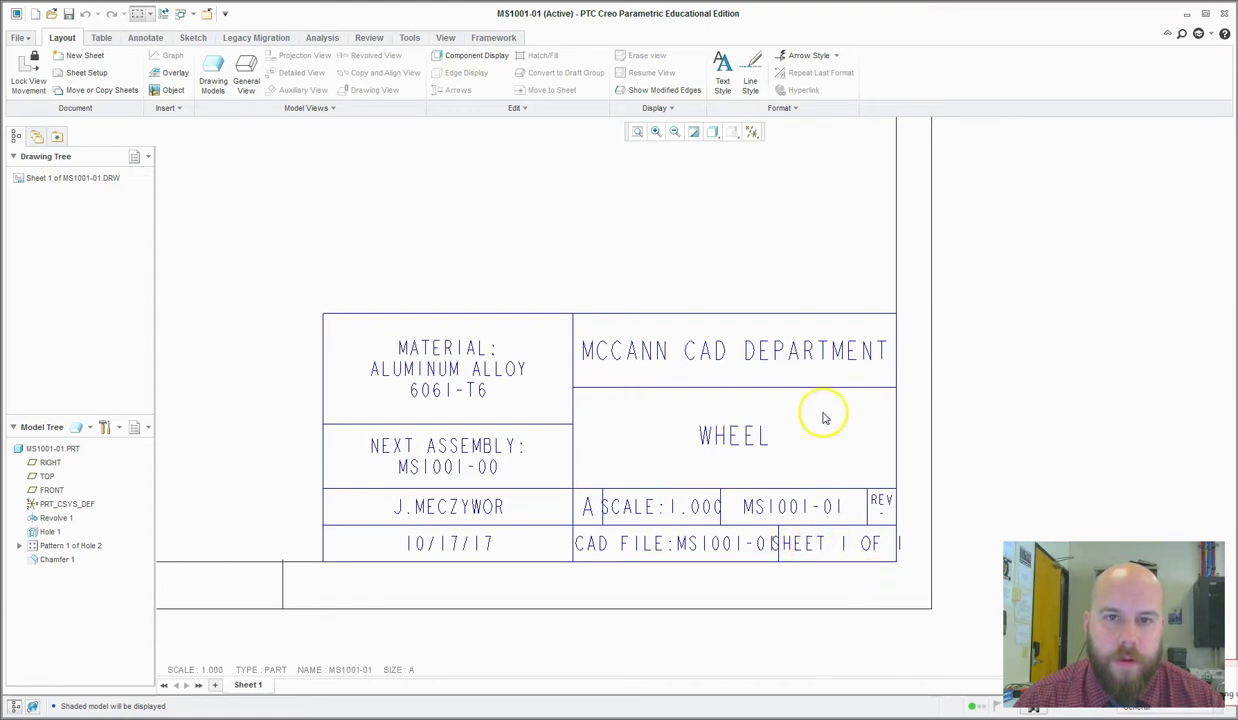
{"action": "scroll", "coordinate": [815, 405], "scroll_direction": "down", "scroll_amount": 2}
{"action": "scroll", "coordinate": [775, 415], "scroll_direction": "up", "scroll_amount": 2}
{"action": "middle_click_drag", "start_coordinate": [693, 279], "coordinate": [724, 337], "text": "ctrl"}
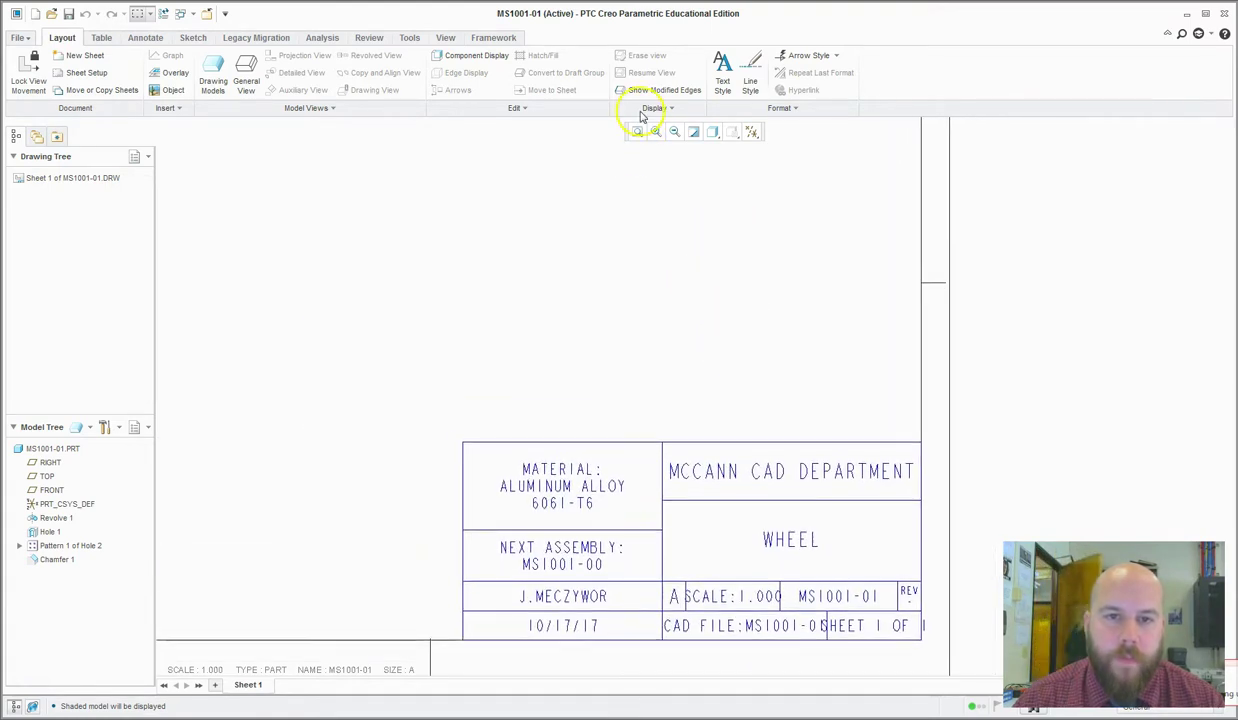
{"action": "left_click", "coordinate": [637, 131]}
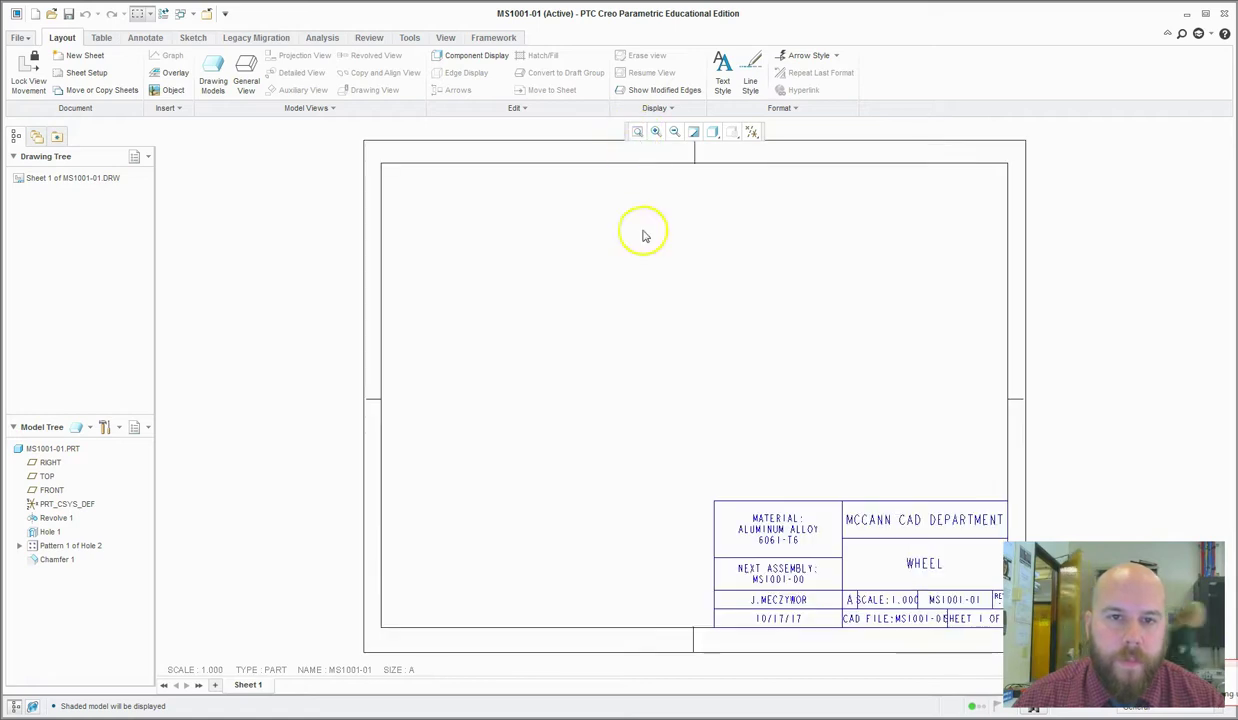
{"action": "right_click", "coordinate": [508, 322]}
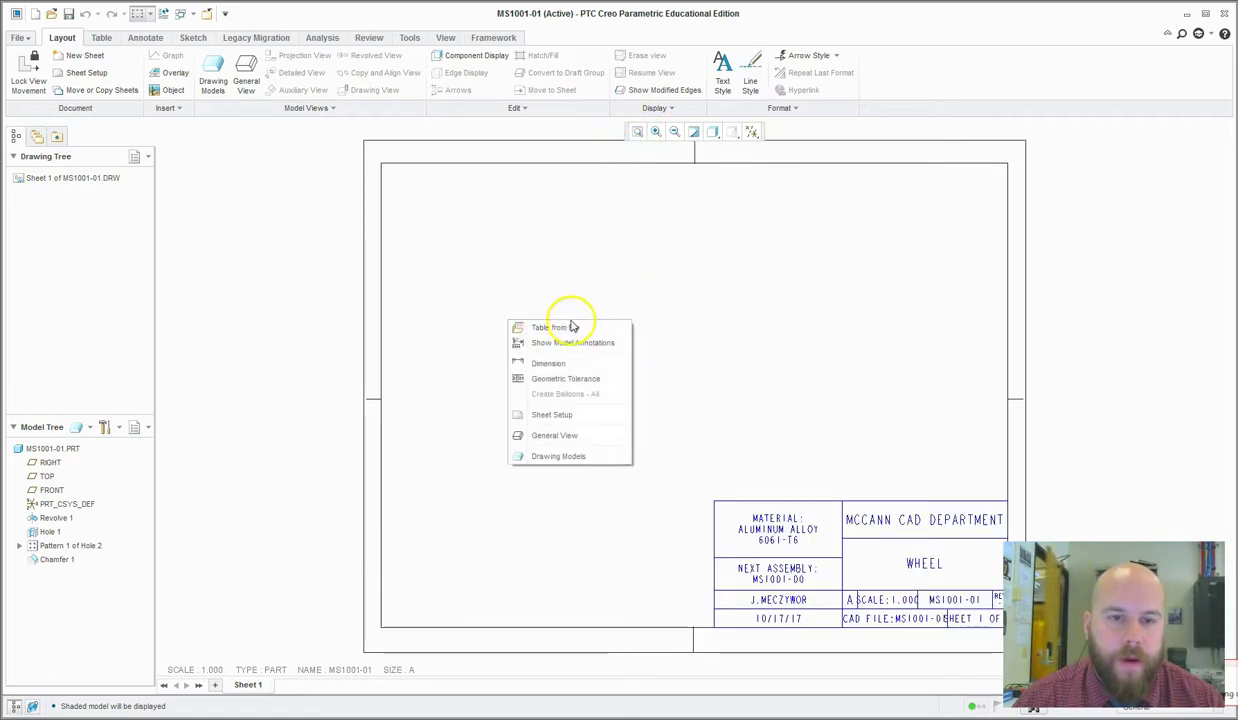
{"action": "left_click", "coordinate": [556, 435]}
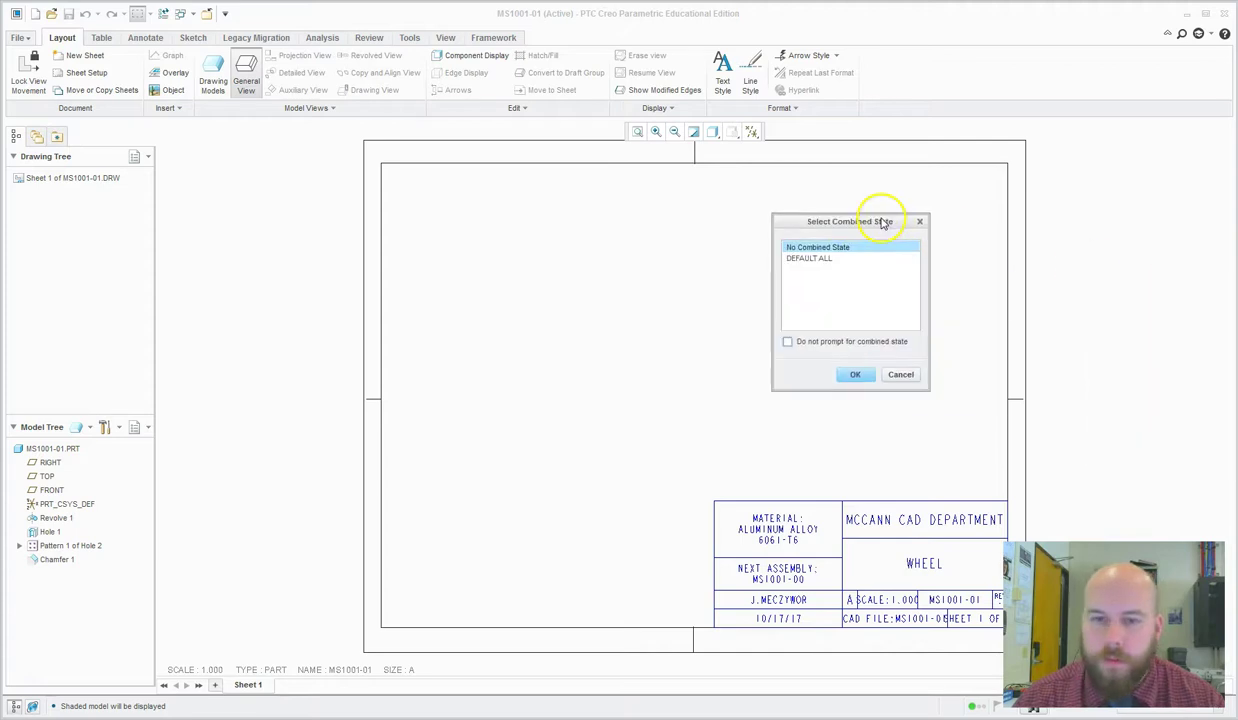
{"action": "left_click", "coordinate": [858, 375]}
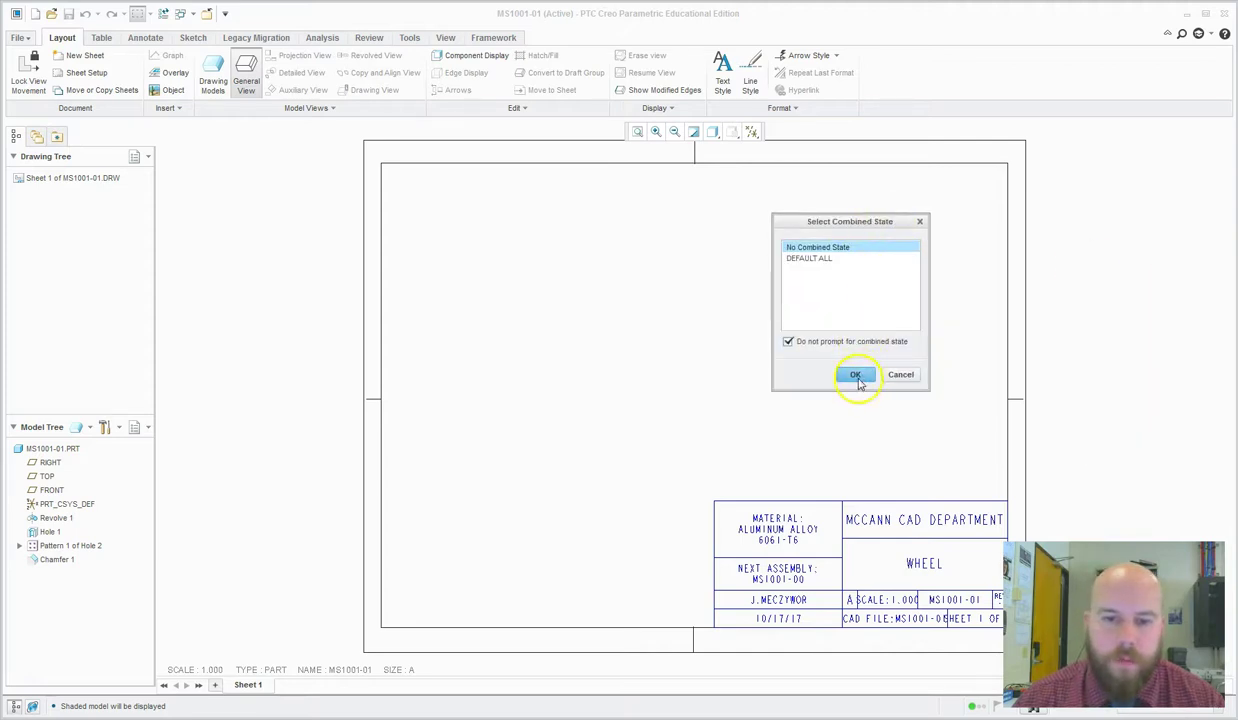
{"action": "left_click", "coordinate": [617, 378]}
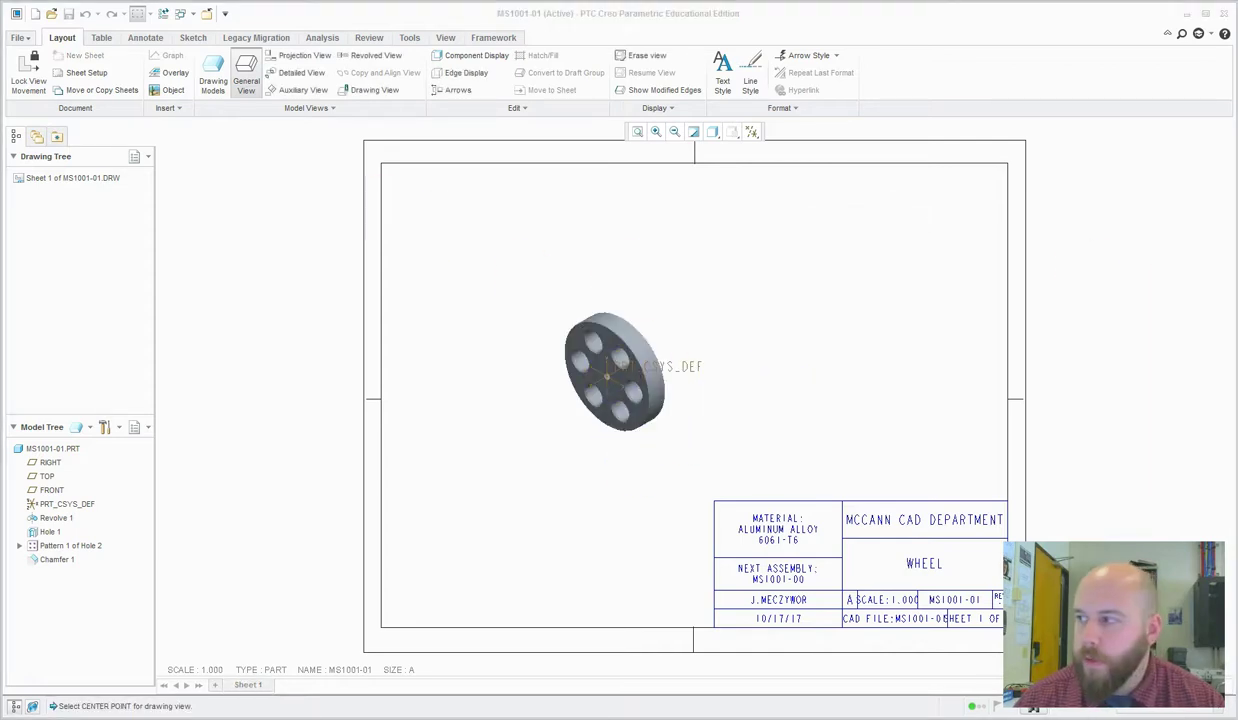
- Orient the new view to FRONT and apply it
{"action": "left_click_drag", "start_coordinate": [718, 158], "coordinate": [270, 155]}
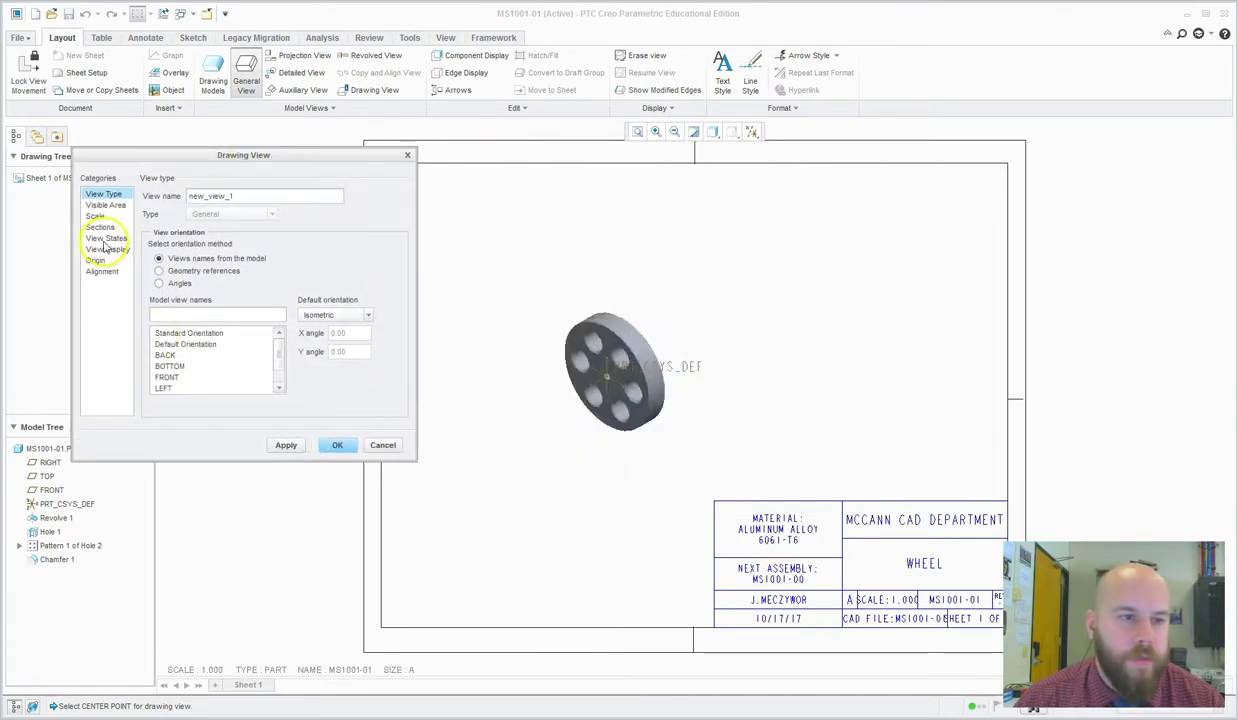
{"action": "double_click", "coordinate": [167, 377]}
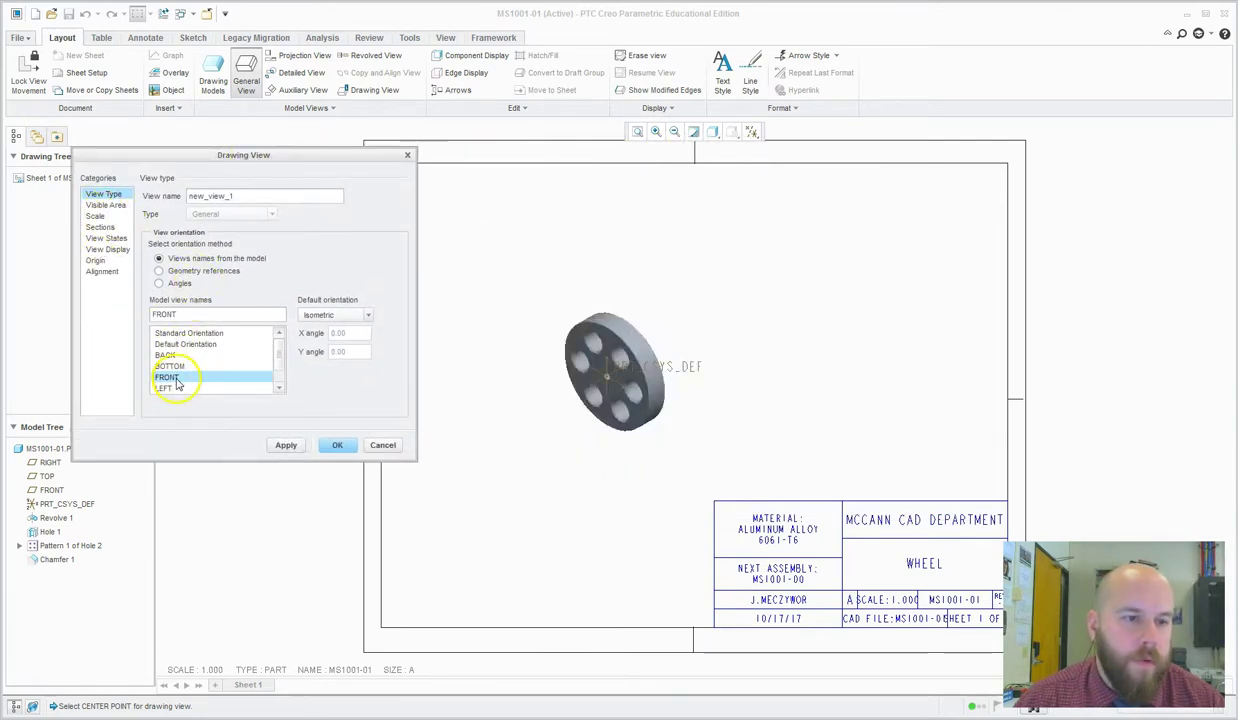
{"action": "left_click", "coordinate": [341, 449]}
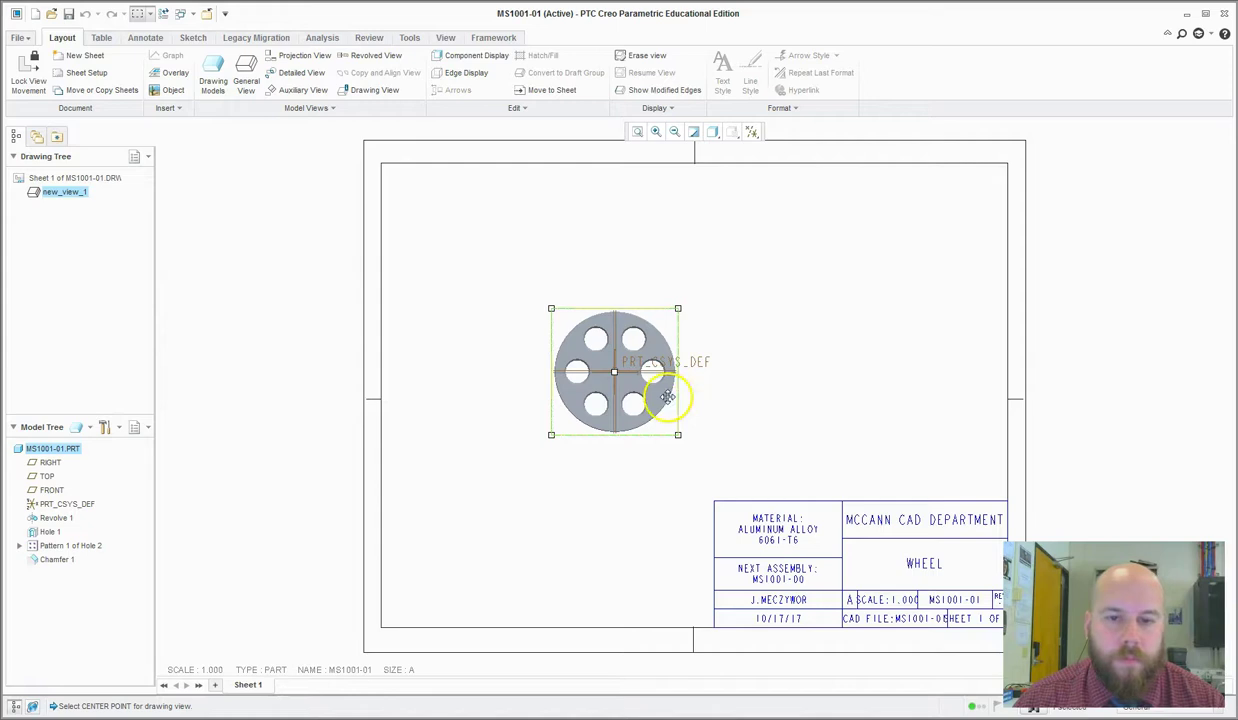
- Project a side view to the right of the front view, shifting the front view left and down
{"action": "right_click", "coordinate": [665, 397]}
{"action": "left_click", "coordinate": [757, 492]}
{"action": "left_click", "coordinate": [768, 395]}
{"action": "left_click_drag", "start_coordinate": [641, 381], "coordinate": [568, 415]}
{"action": "left_click", "coordinate": [884, 254]}
- Place an isometric general view at the sheet's upper right
{"action": "right_click", "coordinate": [886, 252]}
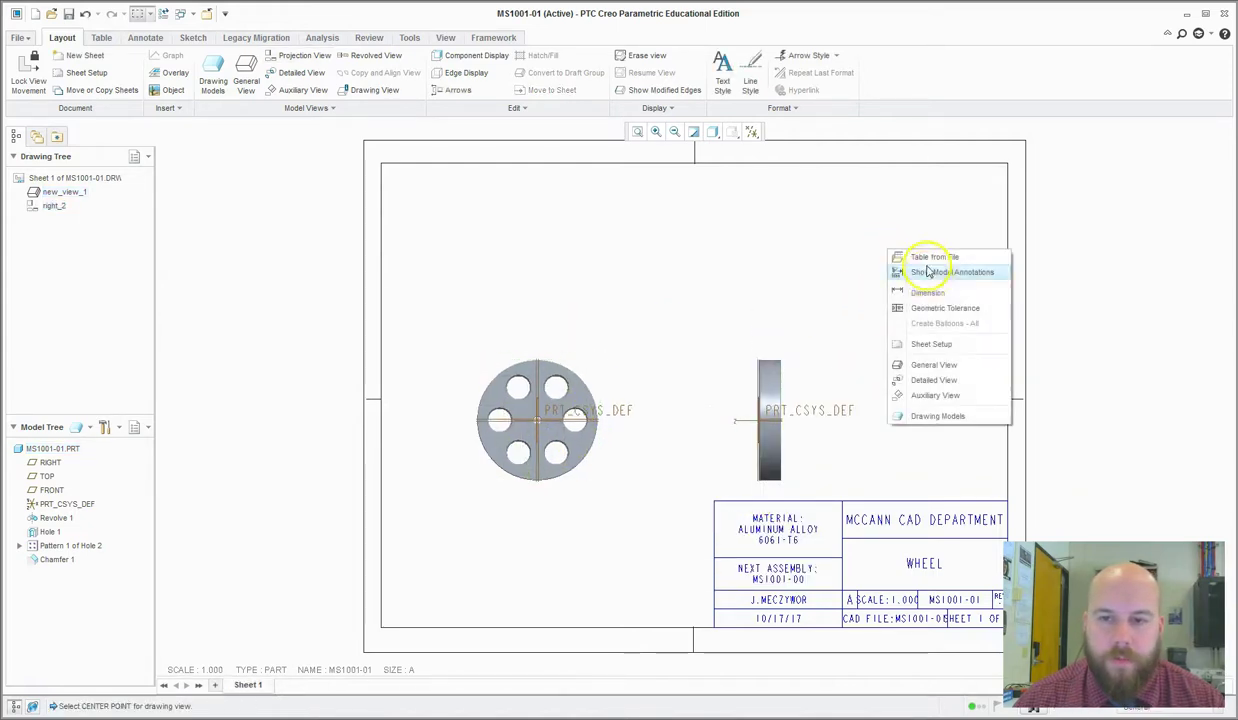
{"action": "left_click", "coordinate": [925, 363]}
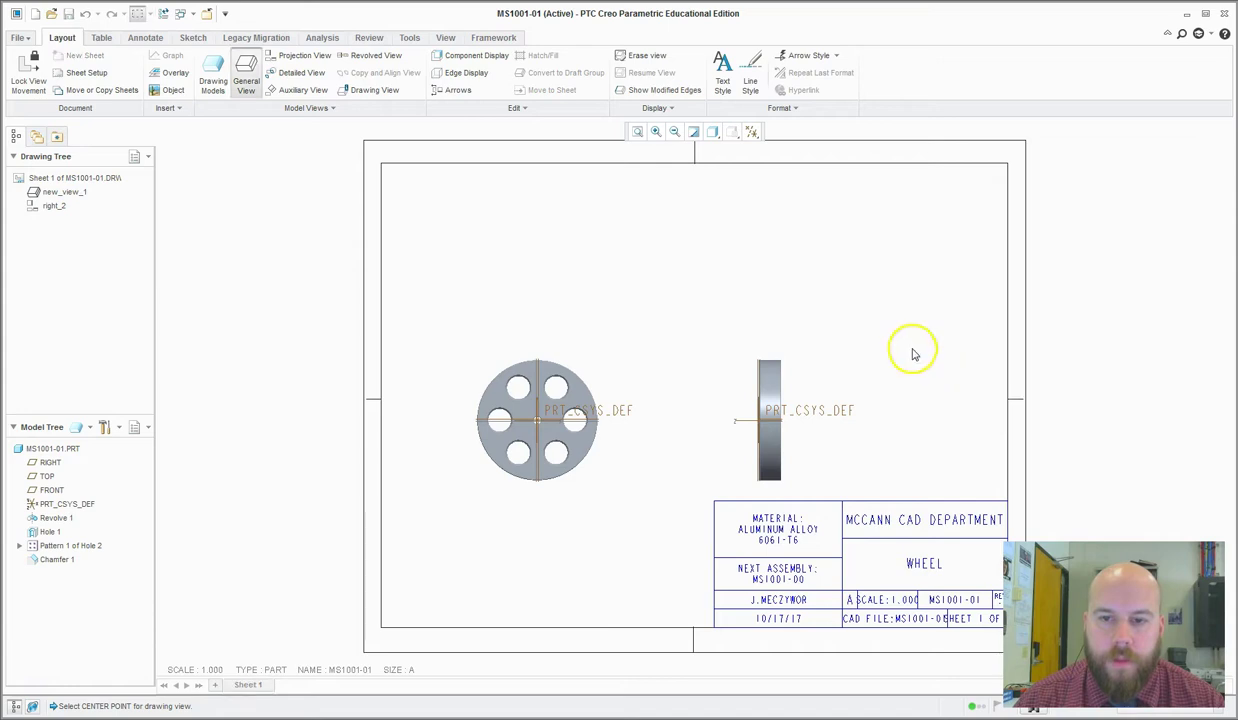
{"action": "left_click", "coordinate": [915, 253]}
{"action": "left_click", "coordinate": [340, 445]}
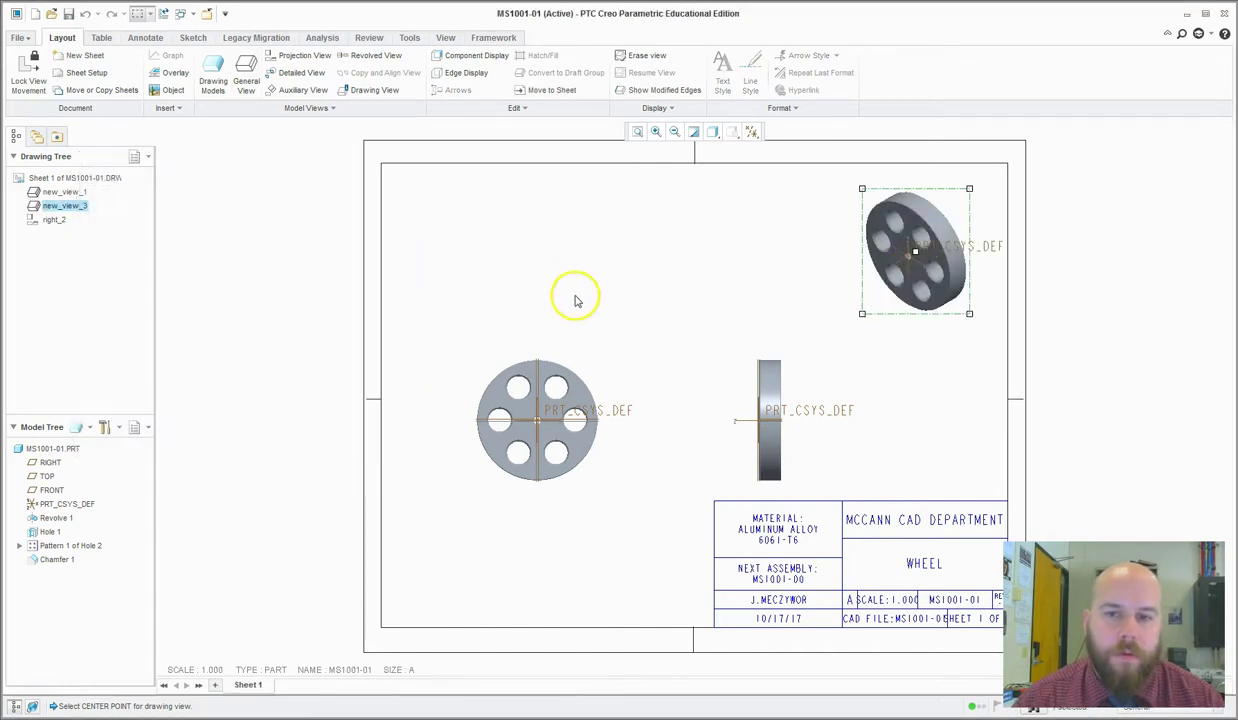
- Nudge the side view left and move the front and side views up and right
{"action": "left_click", "coordinate": [775, 372]}
{"action": "left_click_drag", "start_coordinate": [775, 372], "coordinate": [749, 392]}
{"action": "left_click", "coordinate": [590, 398]}
{"action": "left_click_drag", "start_coordinate": [590, 398], "coordinate": [608, 383]}
{"action": "middle_click_drag", "start_coordinate": [922, 458], "coordinate": [825, 380]}
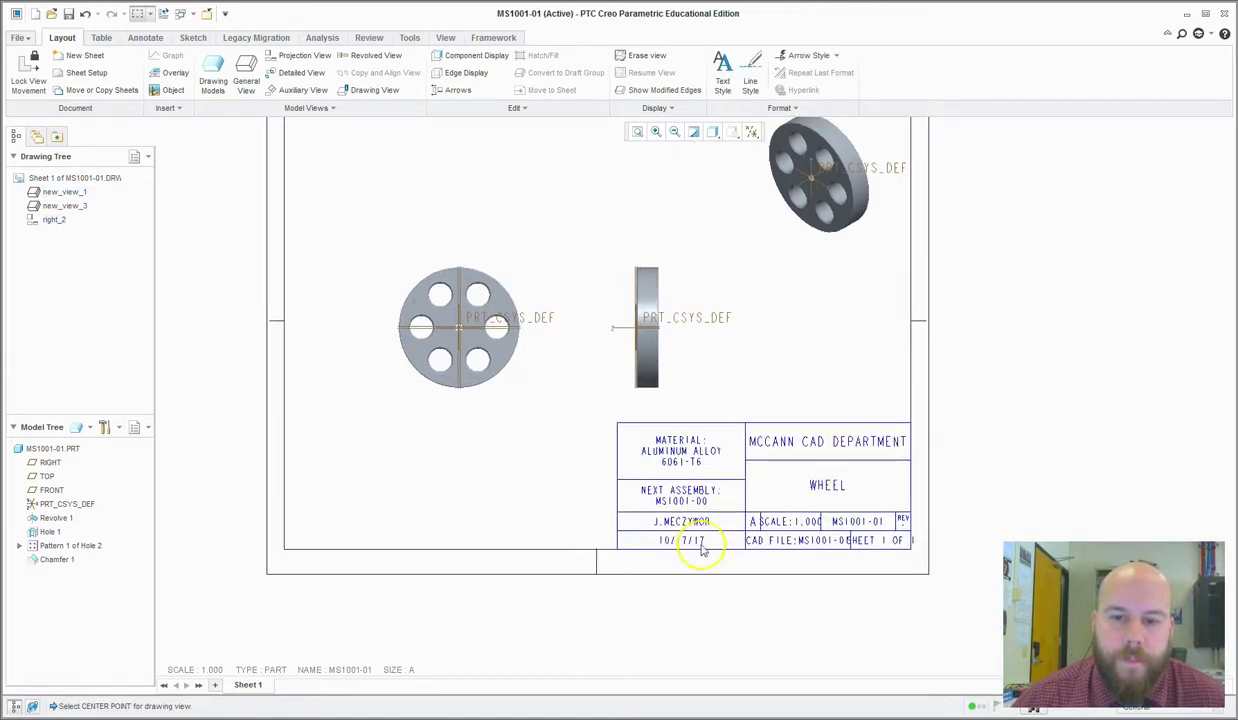
- Refit the sheet and save the drawing as MS1001-01.DRW
{"action": "left_click", "coordinate": [637, 131]}
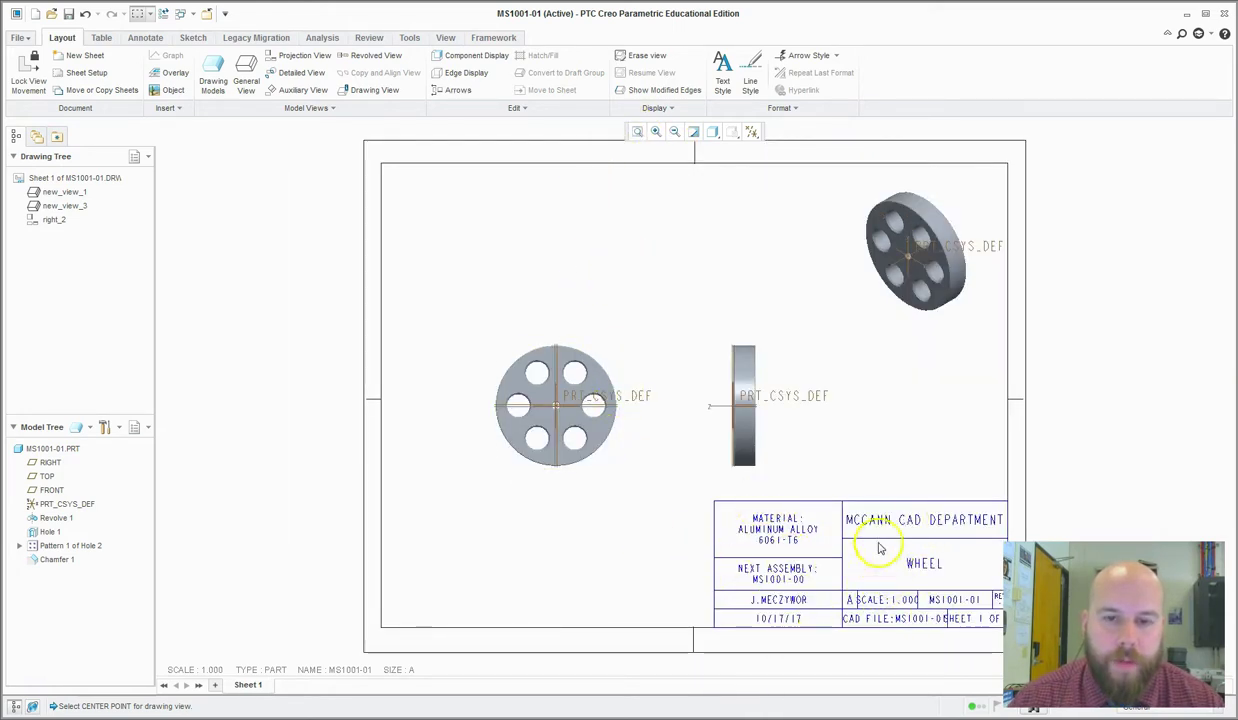
{"action": "left_click", "coordinate": [68, 14]}
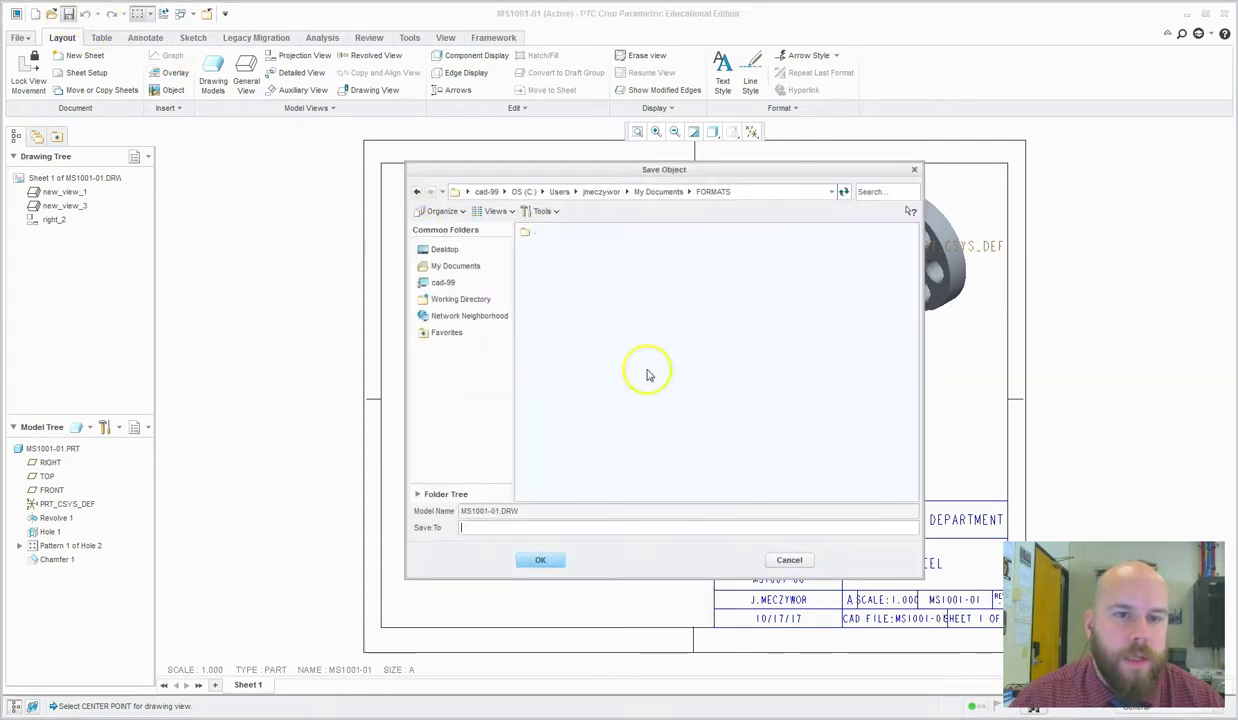
{"action": "left_click", "coordinate": [540, 562]}
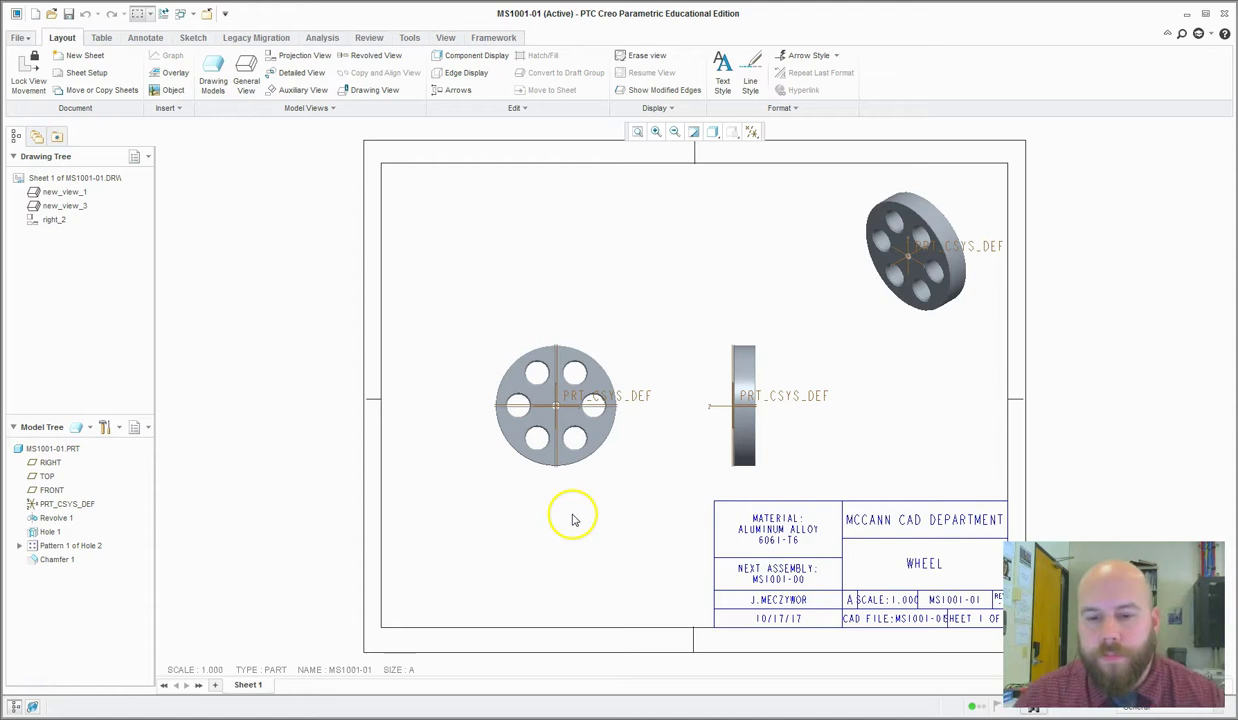
{"action": "middle_click_drag", "start_coordinate": [663, 561], "coordinate": [589, 532]}
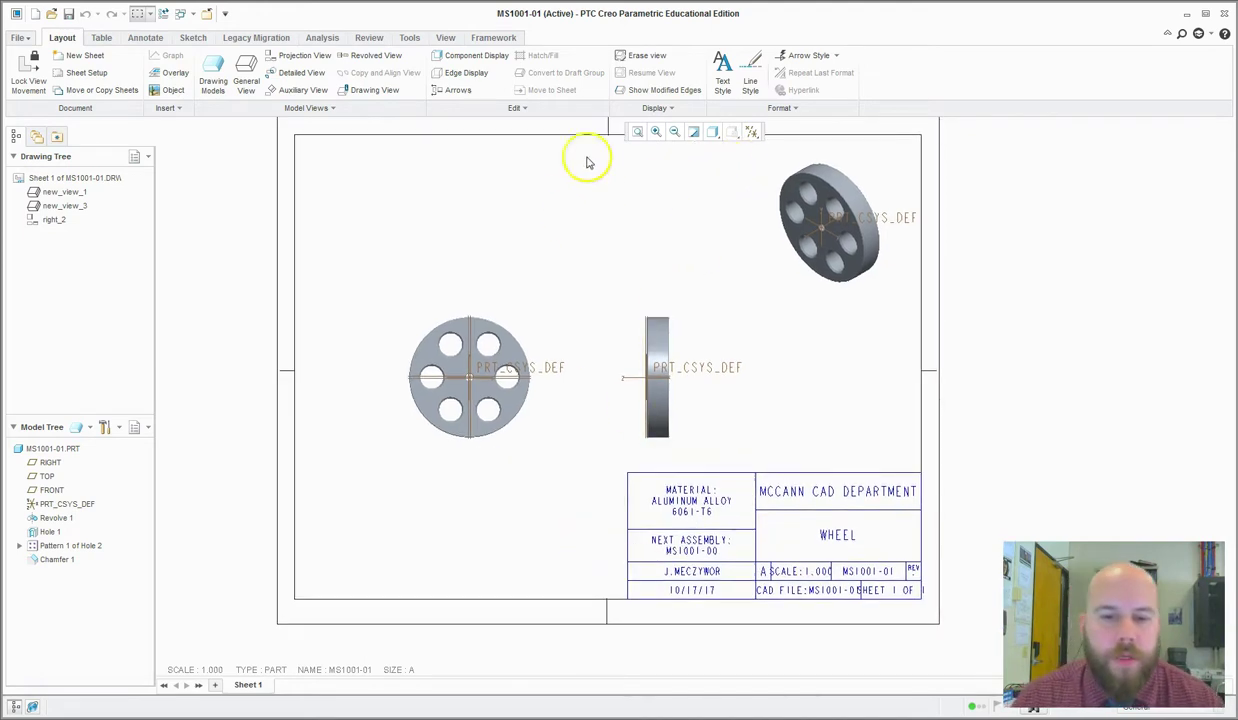